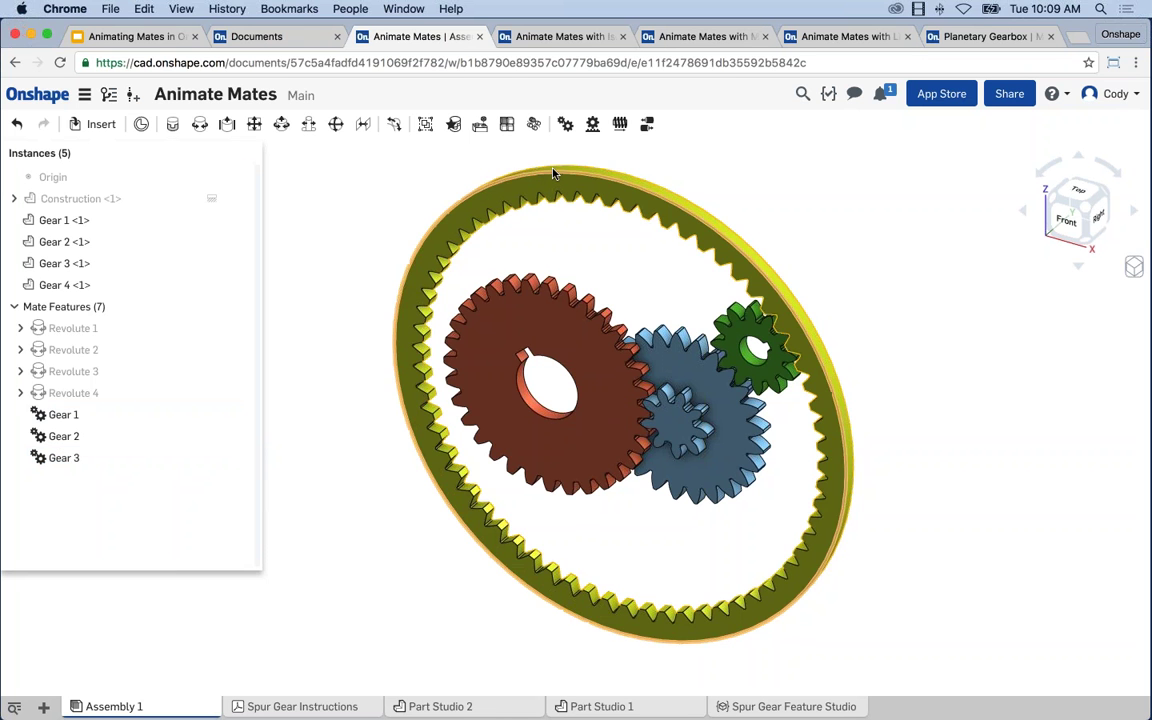
Step: Rotate the yellow ring gear and the red gear by hand to check how the gear train moves together
{"action": "left_click_drag", "start_coordinate": [551, 174], "coordinate": [555, 202]}
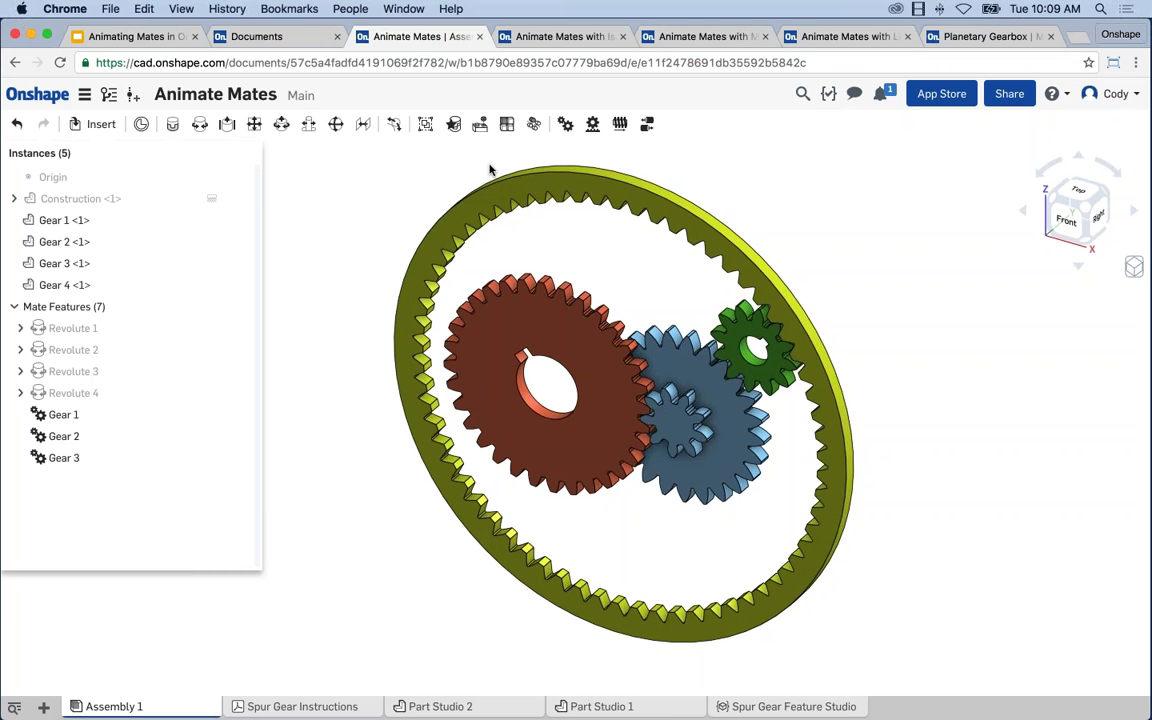
{"action": "left_click", "coordinate": [552, 172]}
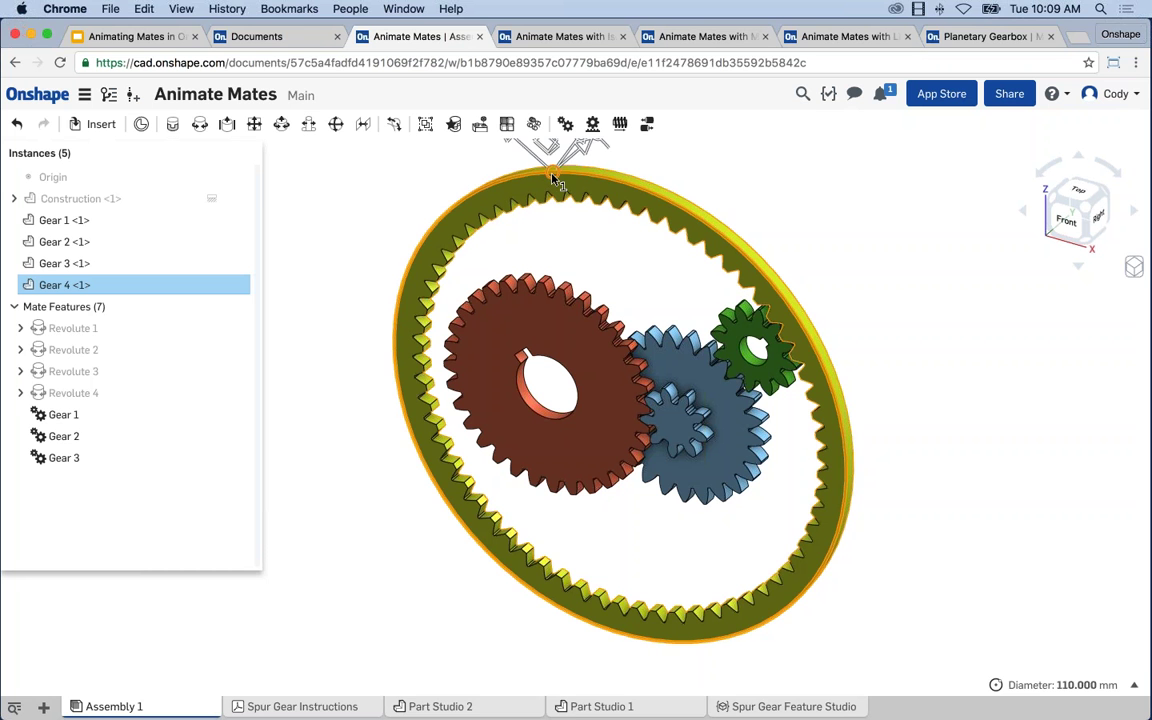
{"action": "left_click_drag", "start_coordinate": [598, 338], "coordinate": [549, 399]}
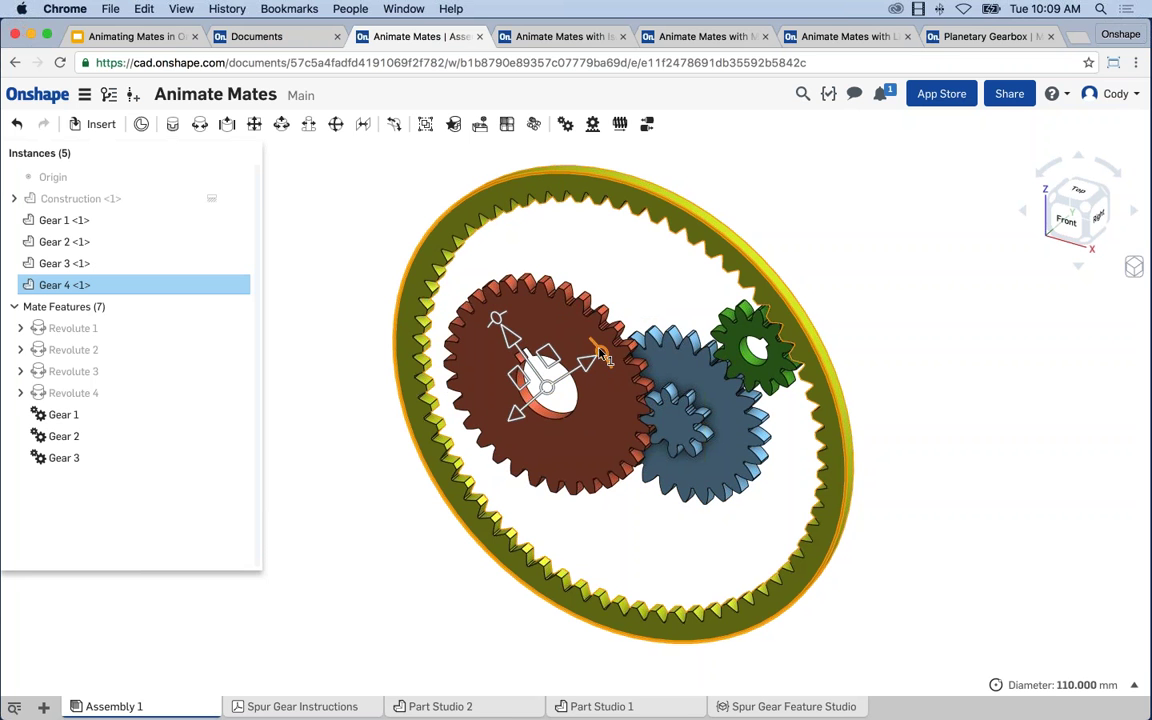
{"action": "left_click_drag", "start_coordinate": [600, 350], "coordinate": [666, 291]}
{"action": "left_click", "coordinate": [651, 283]}
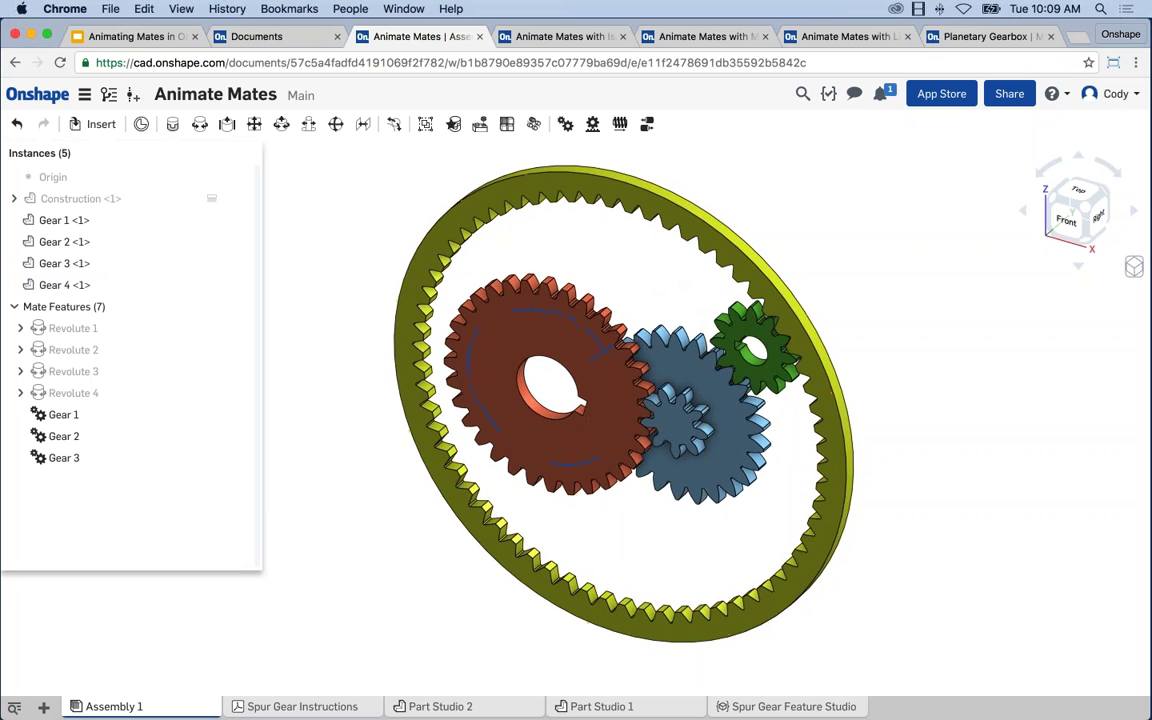
{"action": "left_click", "coordinate": [605, 177]}
{"action": "middle_click_drag", "start_coordinate": [616, 213], "coordinate": [605, 300]}
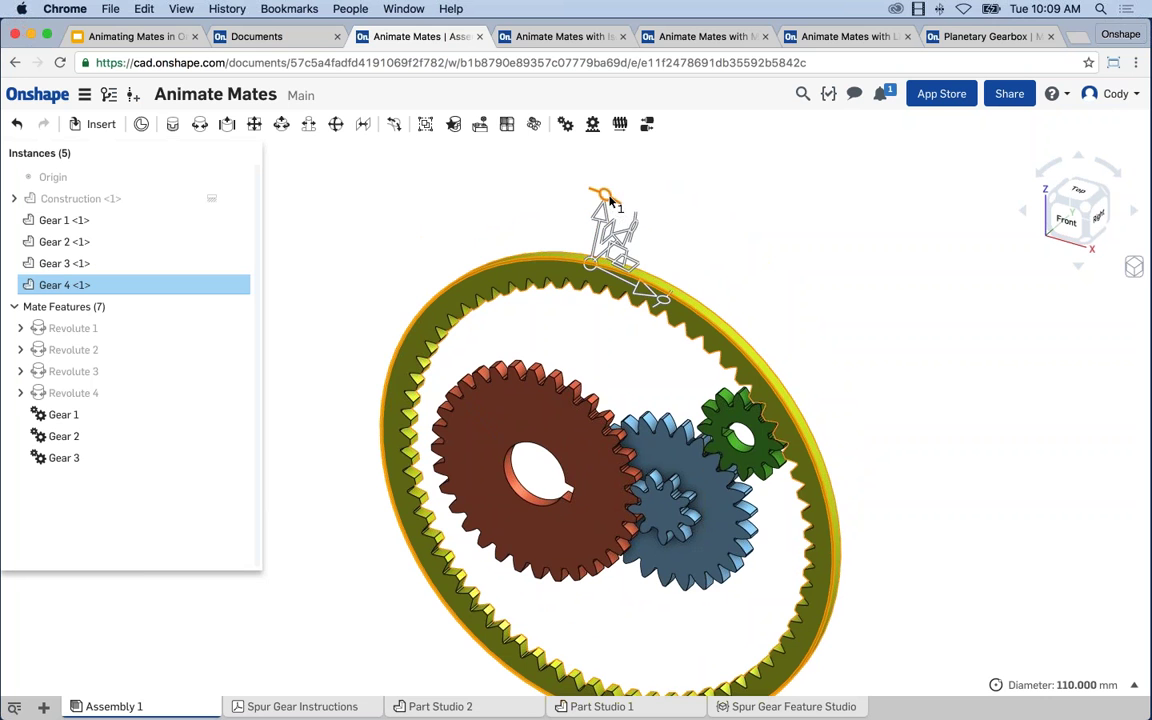
{"action": "left_click_drag", "start_coordinate": [552, 182], "coordinate": [594, 208]}
{"action": "left_click", "coordinate": [613, 252]}
{"action": "key", "text": "f"}
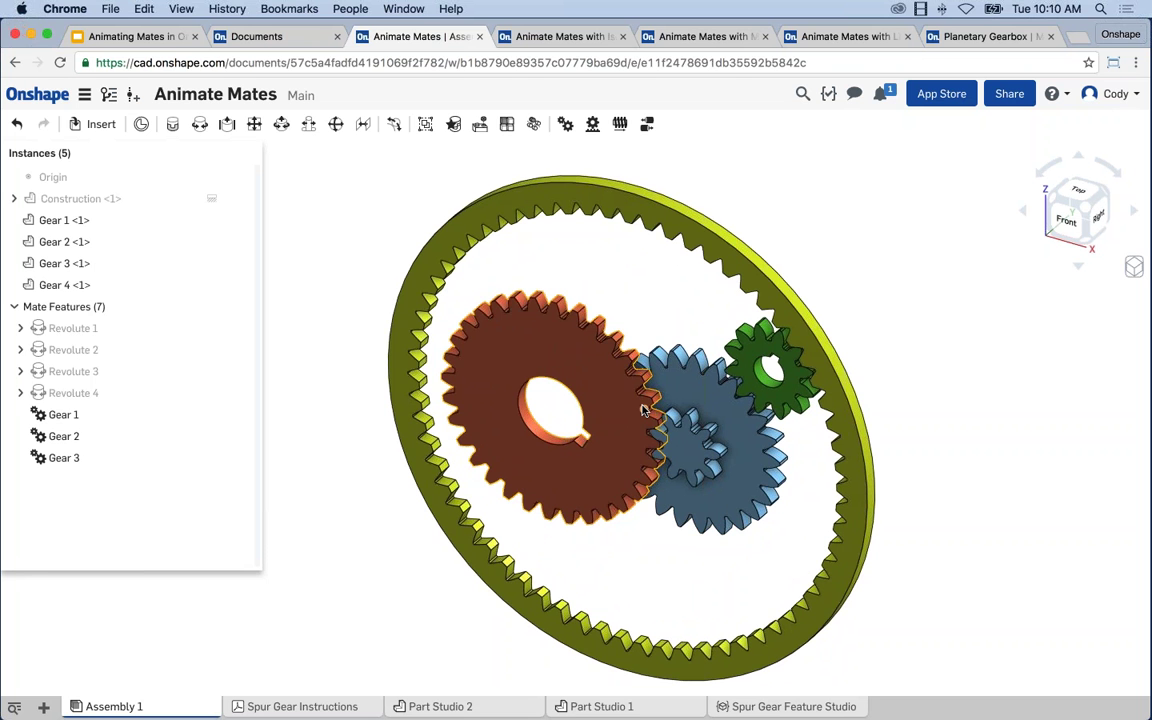
{"action": "left_click_drag", "start_coordinate": [509, 193], "coordinate": [604, 188]}
{"action": "left_click", "coordinate": [604, 188]}
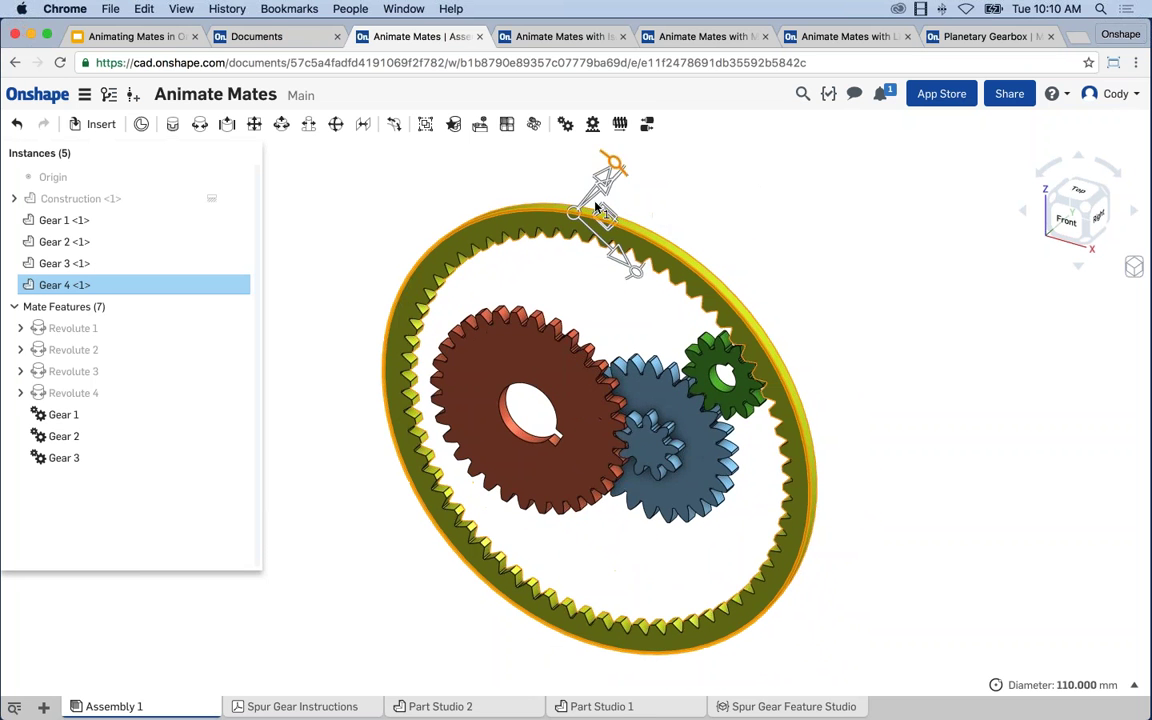
{"action": "left_click_drag", "start_coordinate": [573, 213], "coordinate": [601, 313]}
{"action": "left_click", "coordinate": [601, 313]}
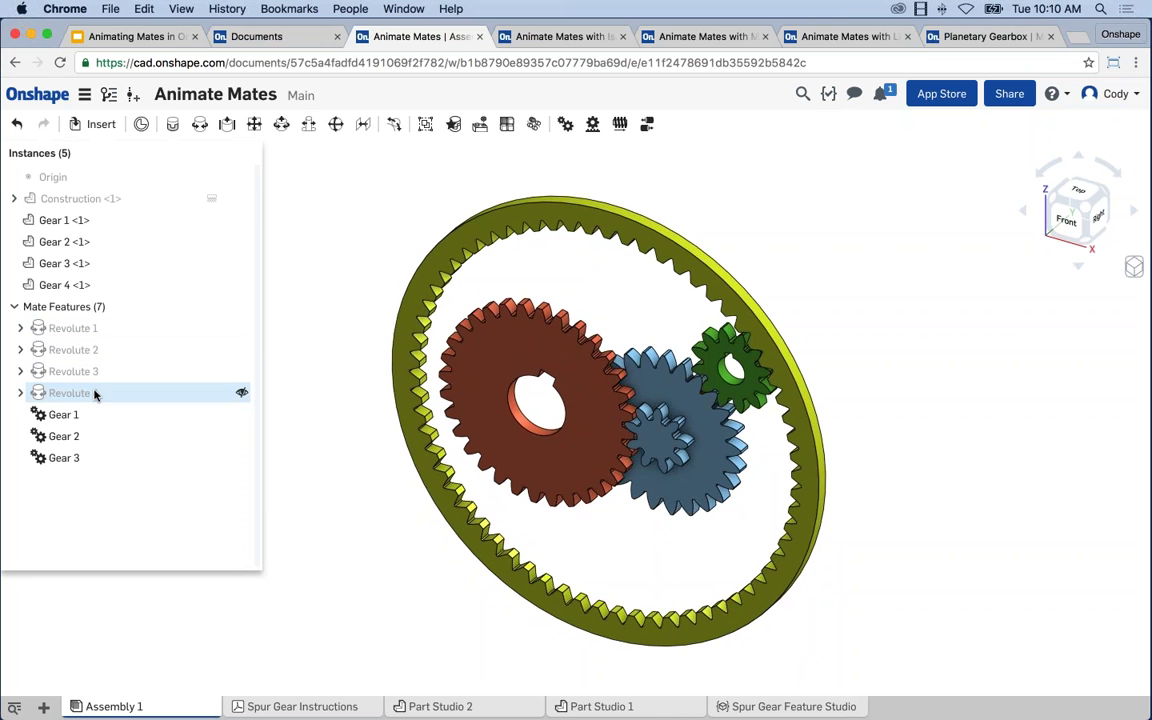
Step: Animate the Revolute 1 mate and play it once with the preset range and step count
{"action": "right_click", "coordinate": [112, 331]}
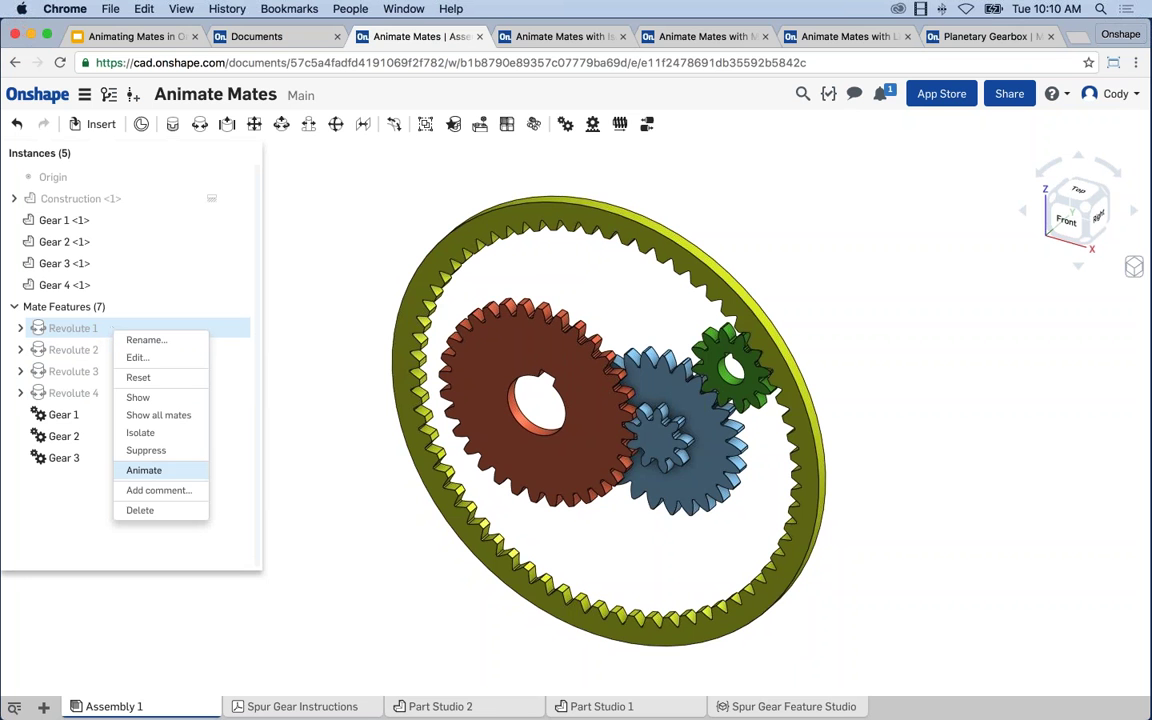
{"action": "left_click", "coordinate": [146, 470]}
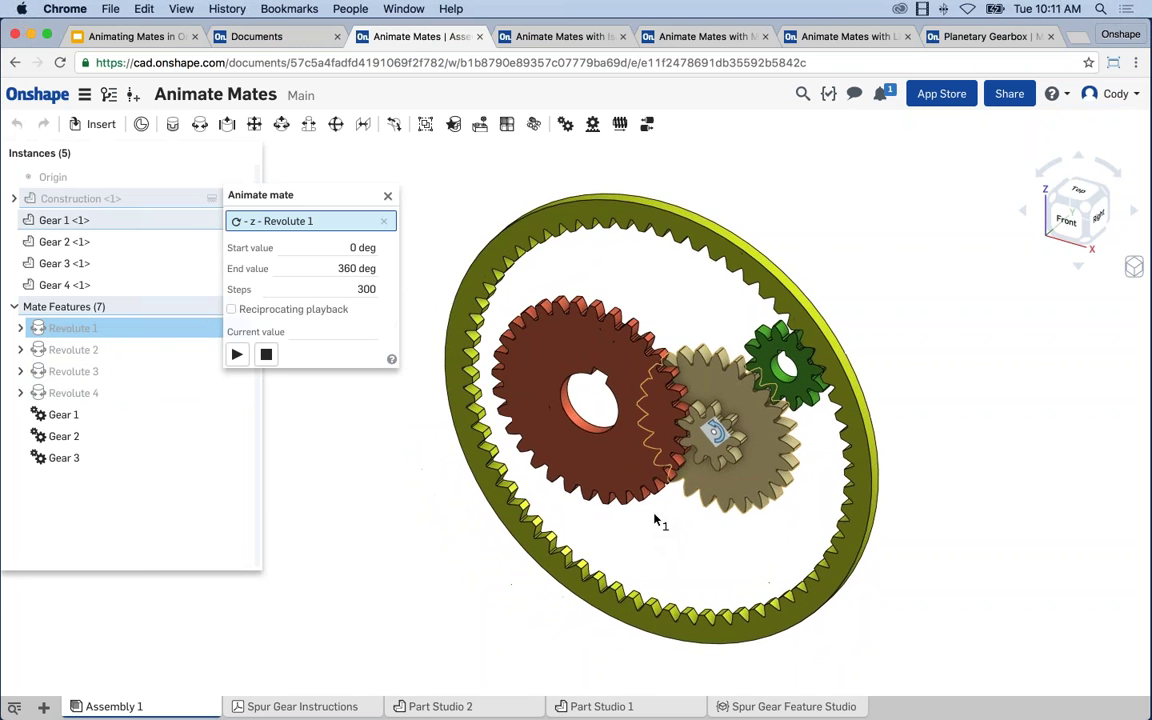
{"action": "left_click_drag", "start_coordinate": [309, 195], "coordinate": [360, 174]}
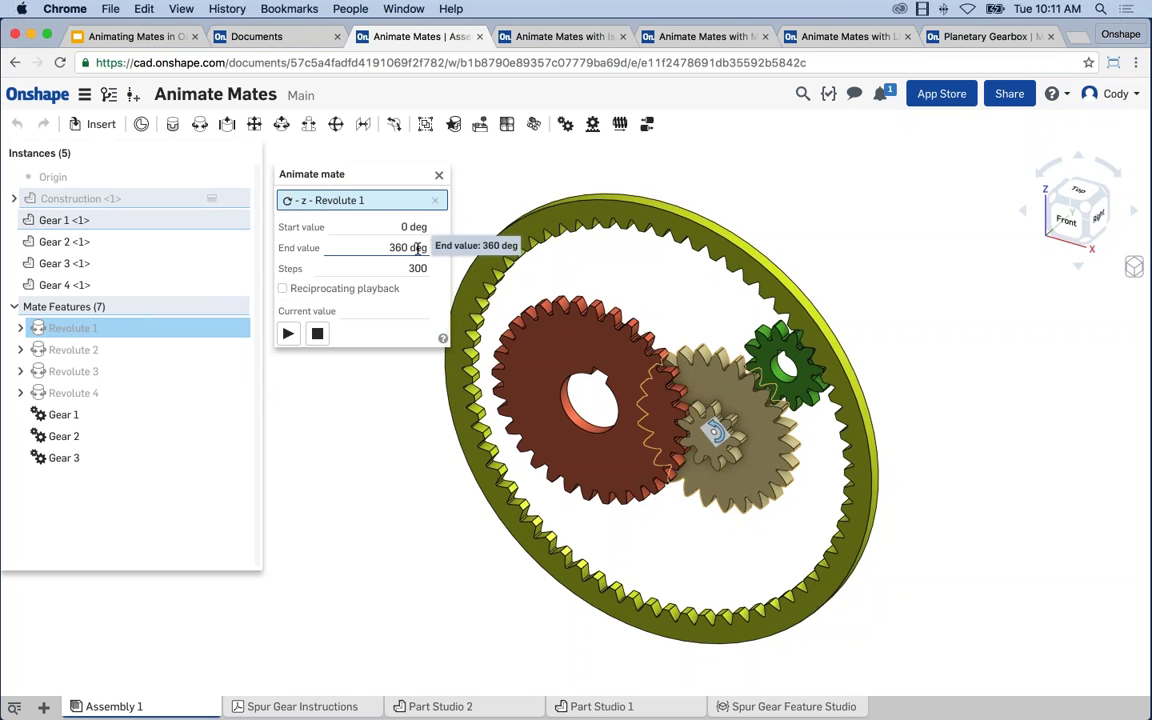
{"action": "left_click", "coordinate": [287, 335]}
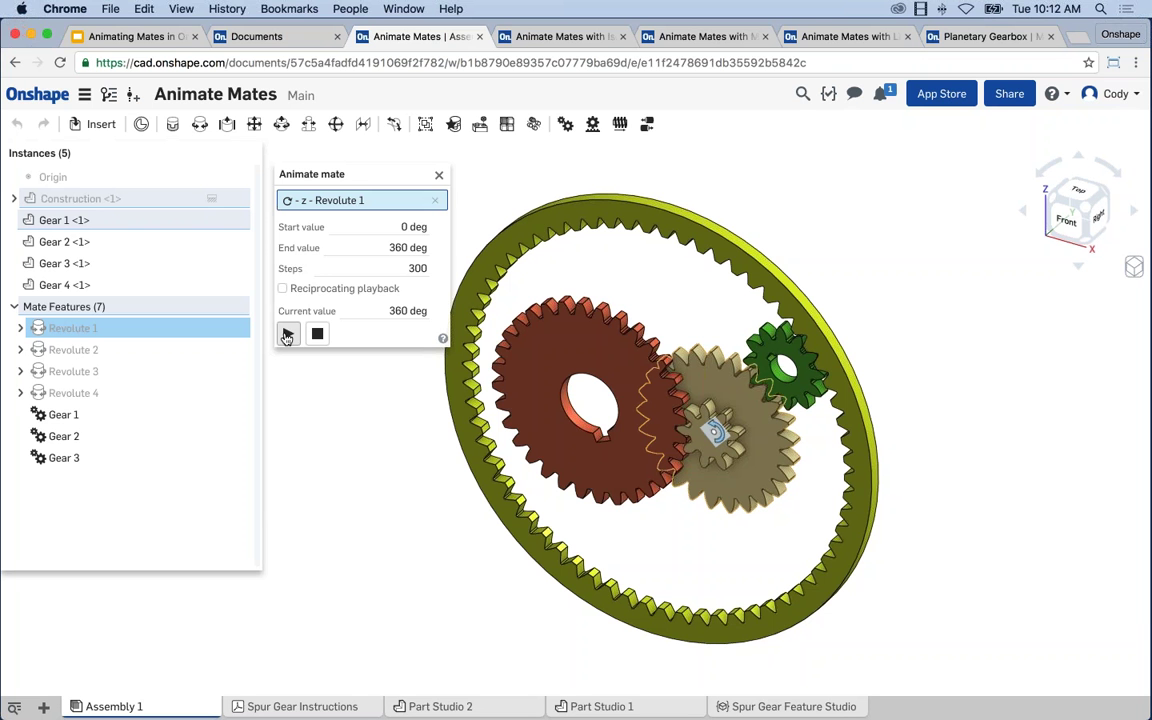
Step: Set the Revolute 1 animation's end value to 36000 deg, play it, and close the animation
{"action": "left_click", "coordinate": [409, 247]}
{"action": "left_click", "coordinate": [409, 247]}
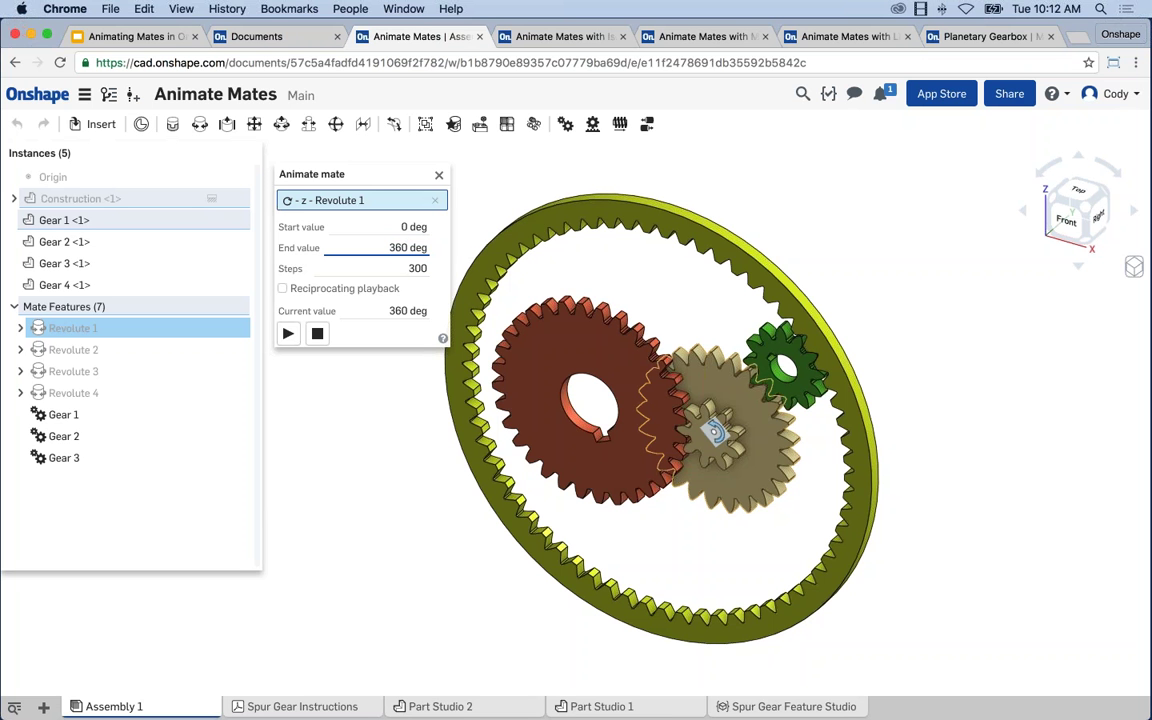
{"action": "type", "text": "00"}
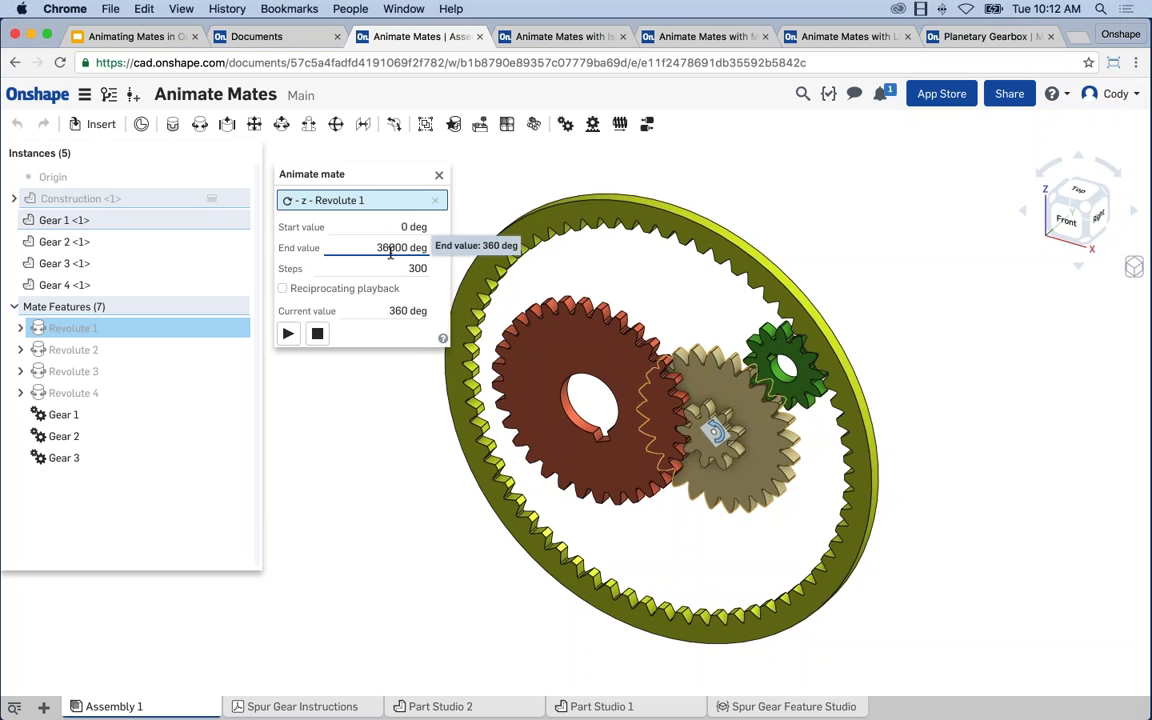
{"action": "left_click", "coordinate": [288, 334]}
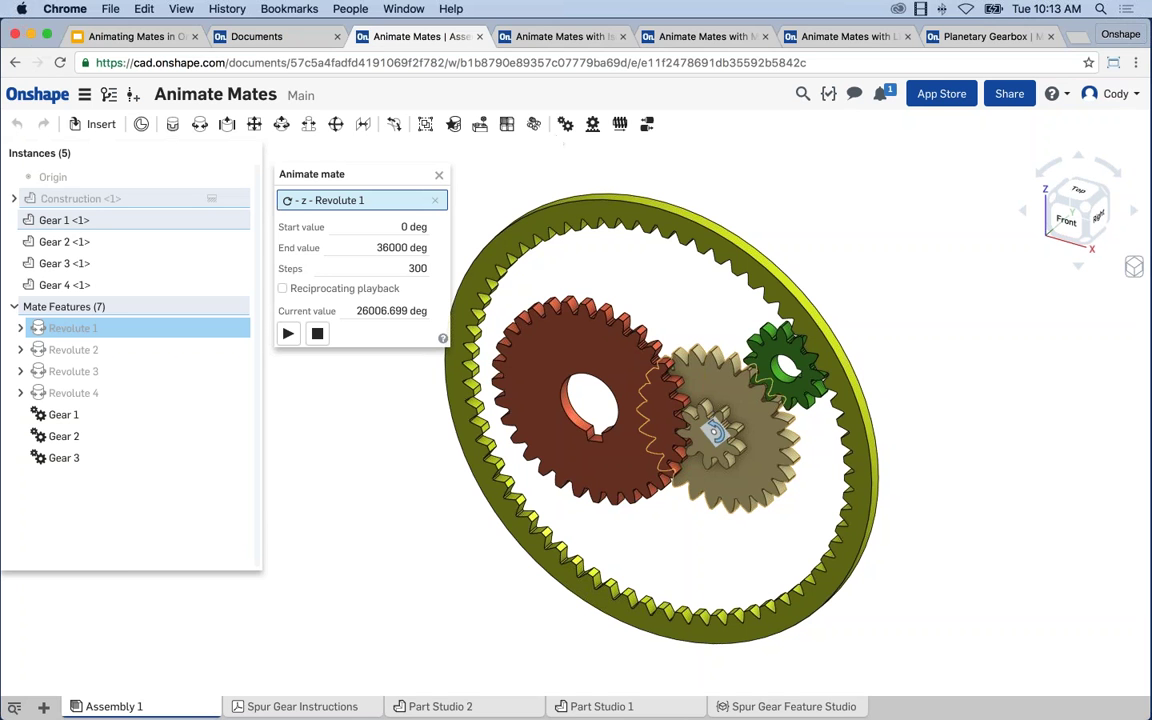
{"action": "left_click", "coordinate": [439, 175]}
{"action": "left_click_drag", "start_coordinate": [505, 265], "coordinate": [528, 211]}
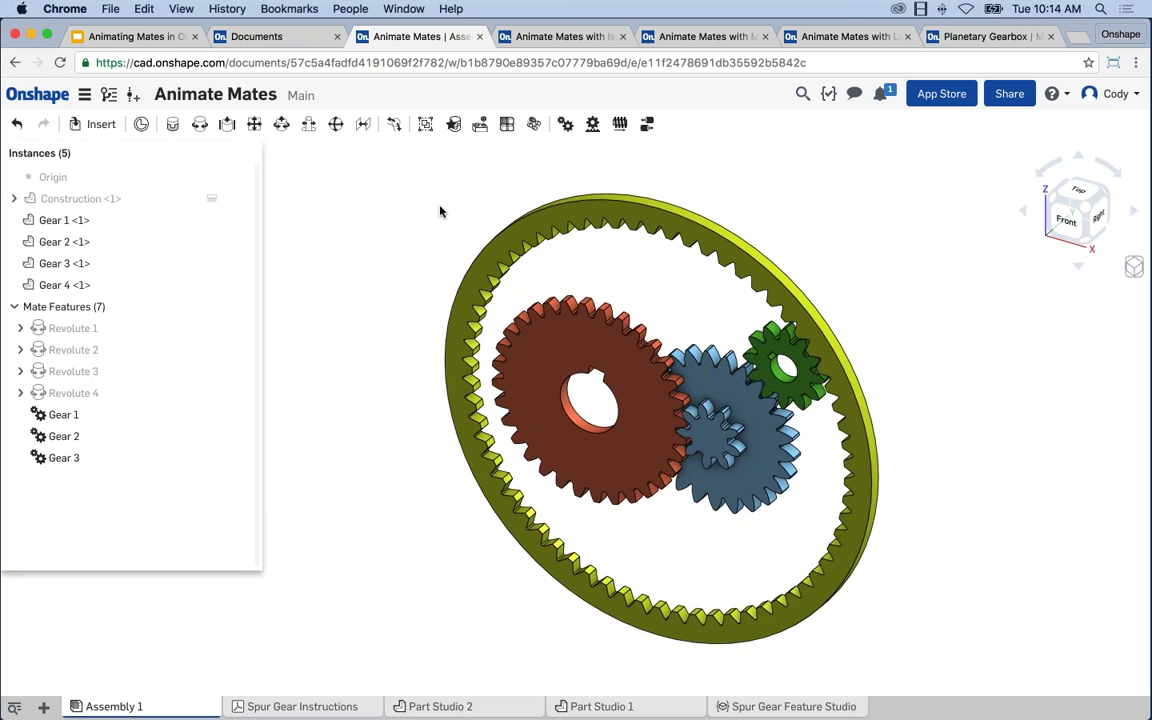
Step: Switch to the Animate Mates with Isolate document and try turning the gearbox's worm shaft by hand
{"action": "left_click", "coordinate": [568, 38]}
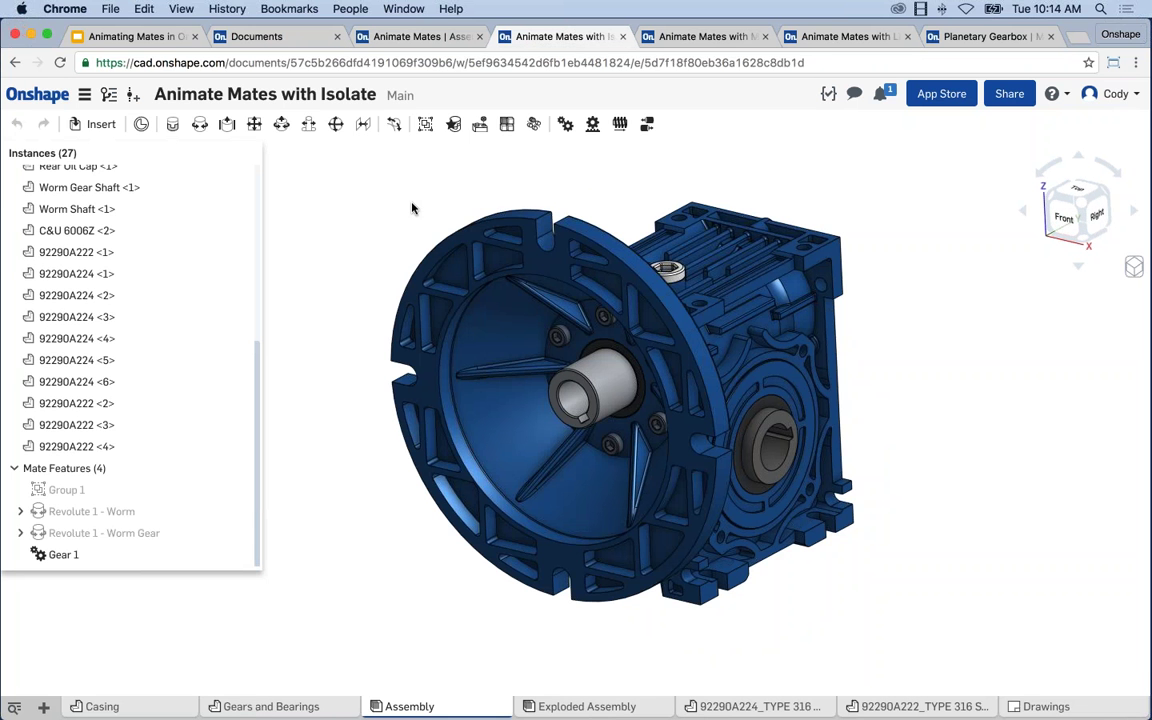
{"action": "right_click_drag", "start_coordinate": [355, 233], "coordinate": [361, 245]}
{"action": "middle_click_drag", "start_coordinate": [386, 256], "coordinate": [381, 289]}
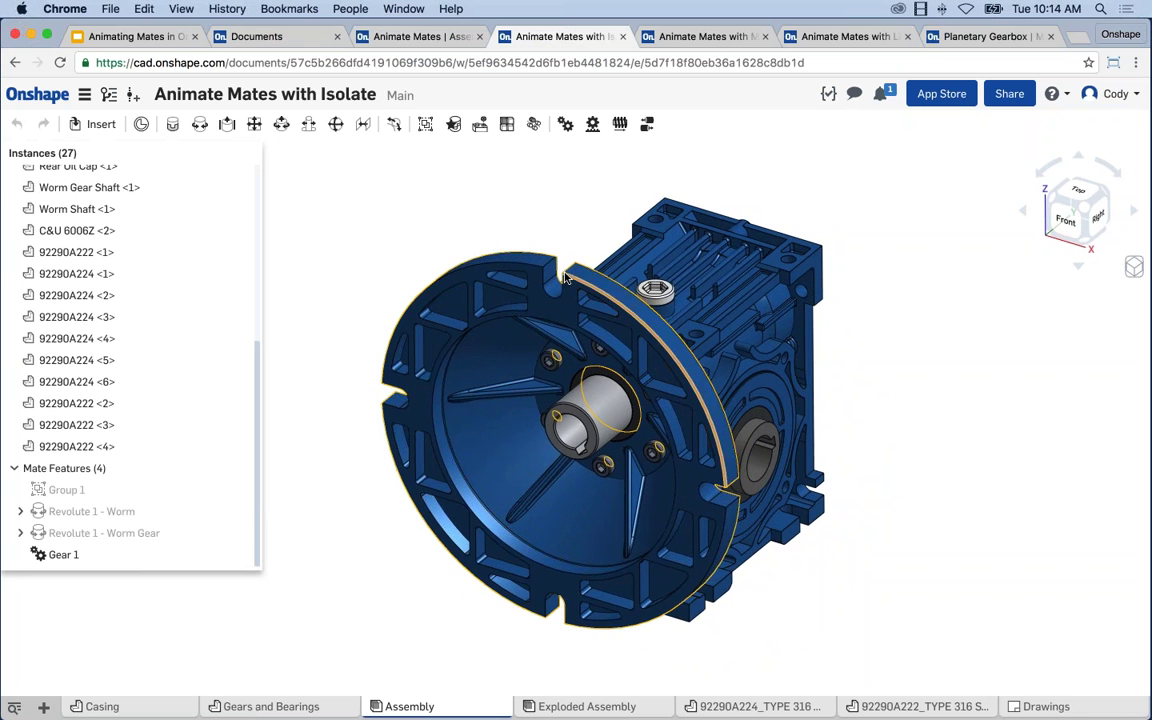
{"action": "scroll", "coordinate": [177, 283], "scroll_direction": "up", "scroll_amount": 3}
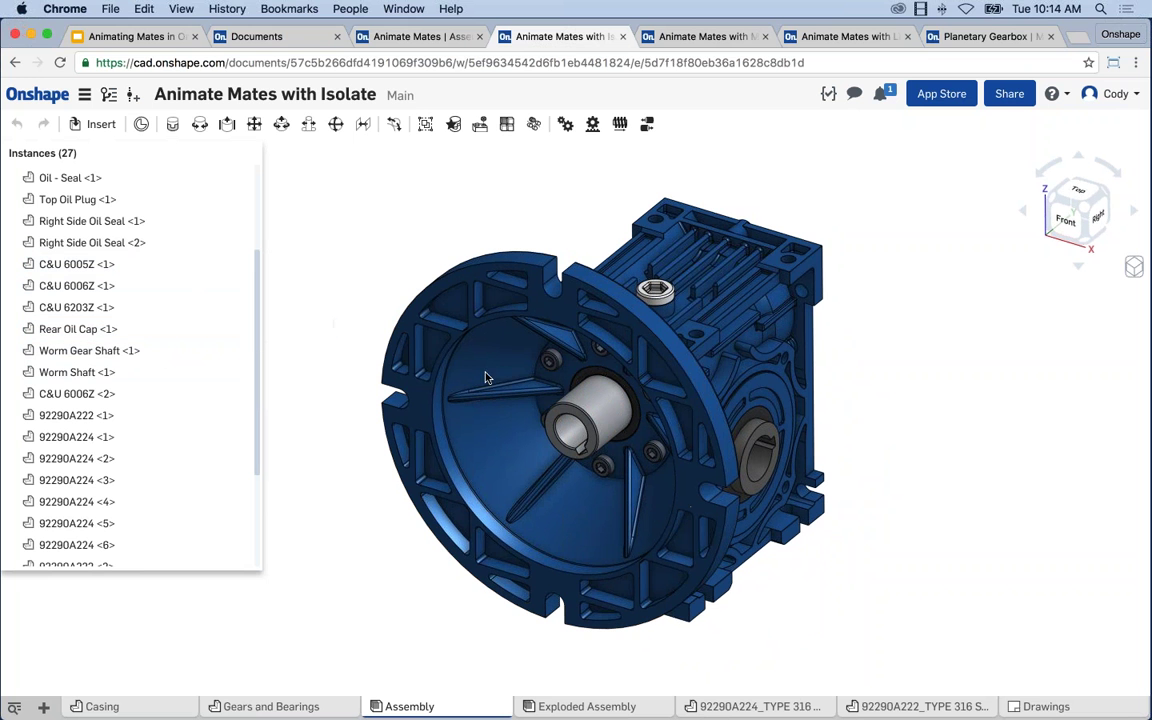
{"action": "mouse_move", "coordinate": [604, 424]}
{"action": "left_mouse_down"}
{"action": "mouse_move", "coordinate": [543, 419]}
{"action": "mouse_move", "coordinate": [597, 418]}
{"action": "left_mouse_up"}
Step: Isolate the Worm Gear Shaft and the Worm Shaft from the rest of the gearbox assembly
{"action": "left_click", "coordinate": [94, 351]}
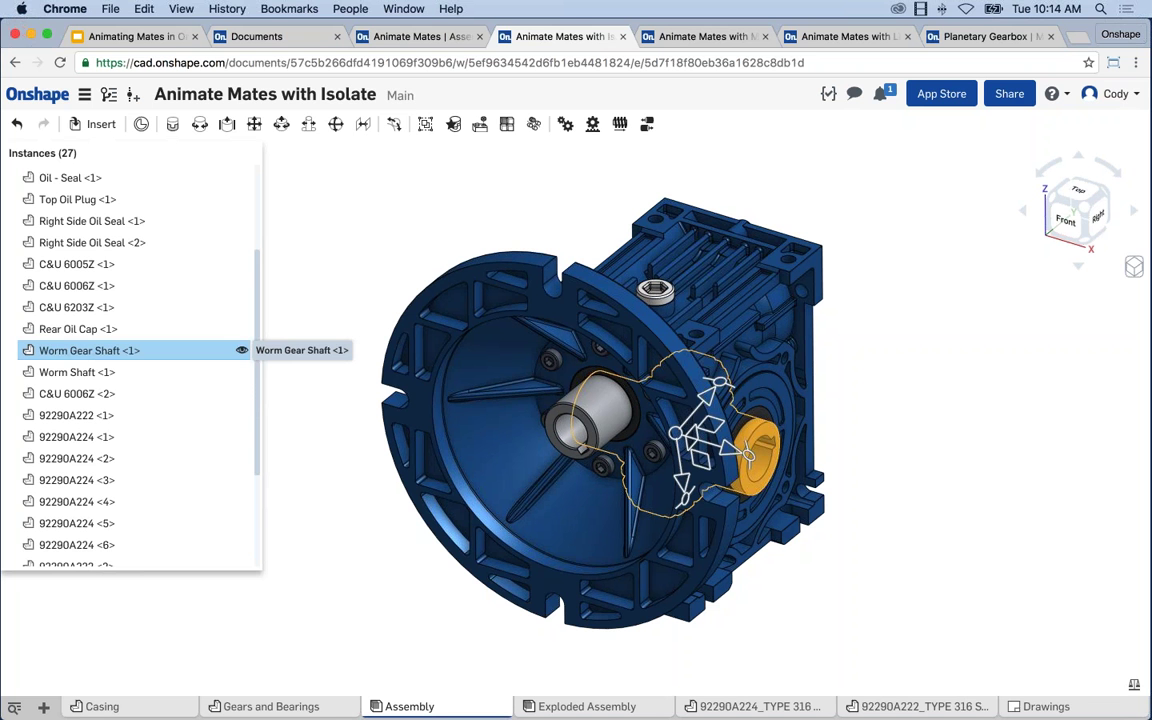
{"action": "left_click", "coordinate": [96, 372]}
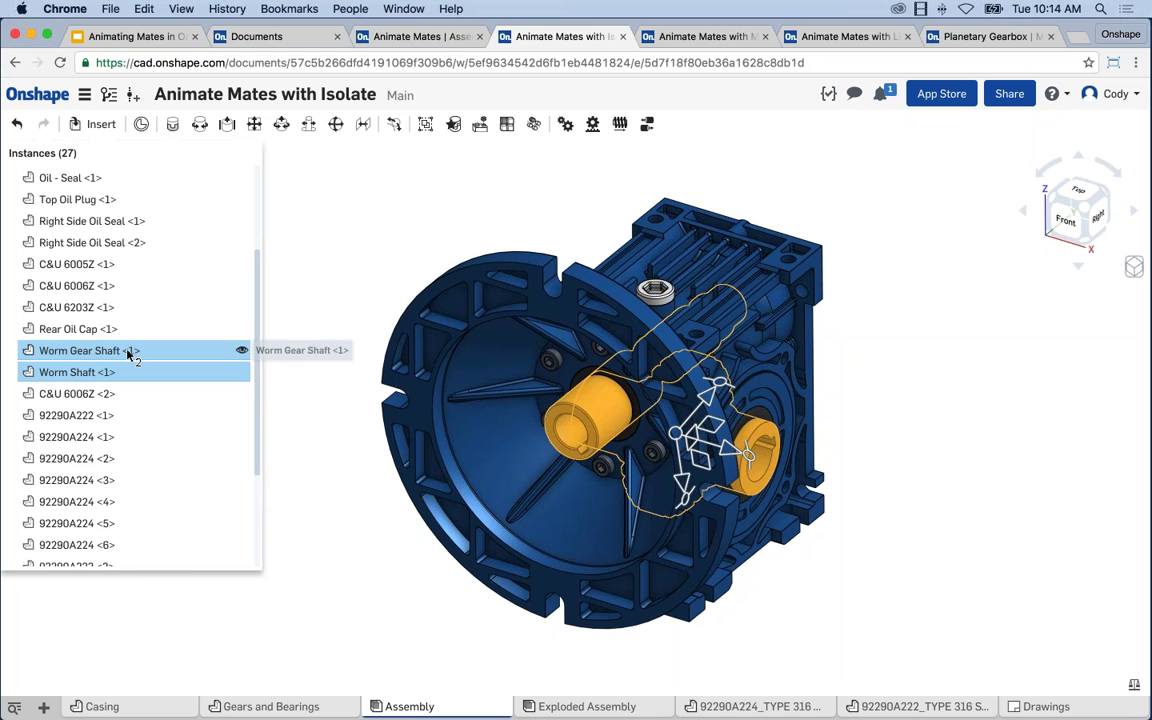
{"action": "right_click", "coordinate": [127, 351]}
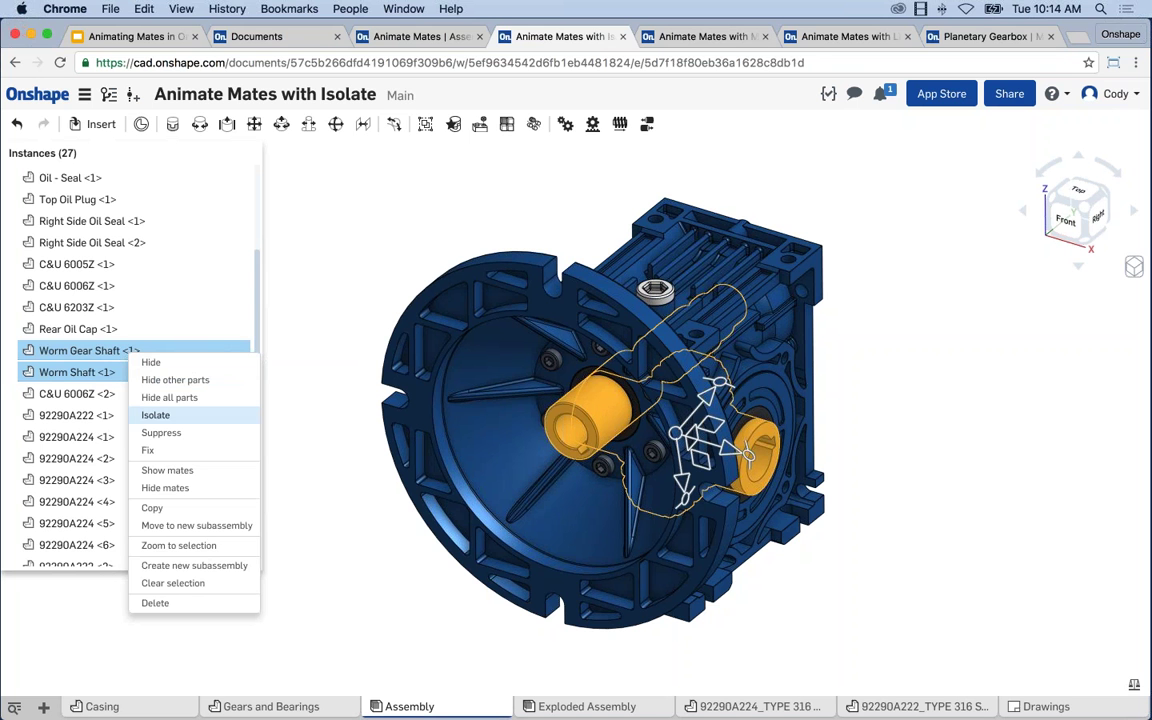
{"action": "left_click", "coordinate": [155, 414]}
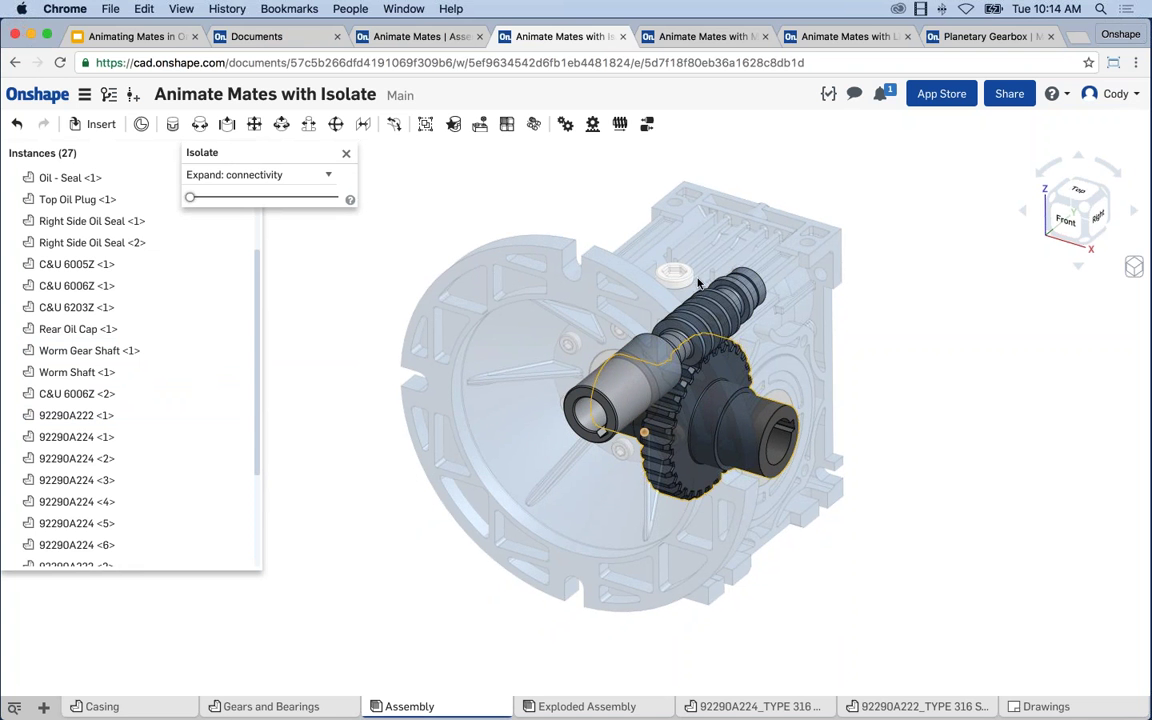
Step: Animate the Revolute 1 - Worm mate and play it with the preset range and step count
{"action": "right_click_drag", "start_coordinate": [841, 375], "coordinate": [715, 399]}
{"action": "scroll", "coordinate": [704, 406], "scroll_direction": "up", "scroll_amount": 3}
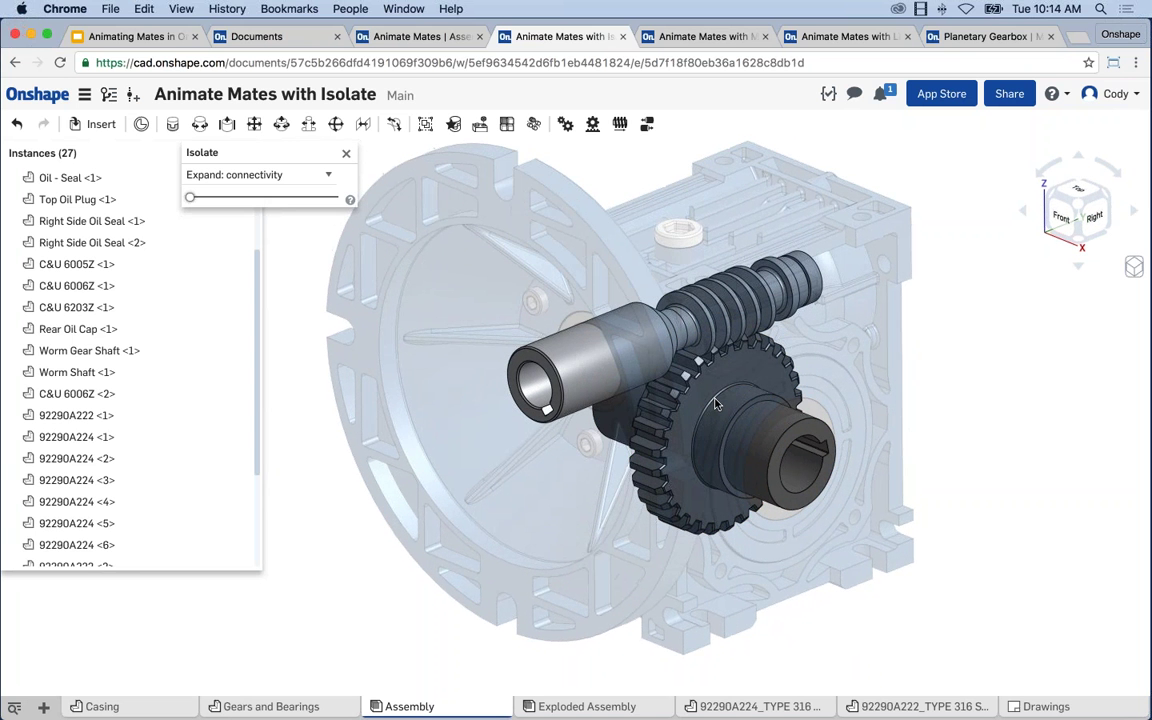
{"action": "scroll", "coordinate": [714, 403], "scroll_direction": "down", "scroll_amount": 1}
{"action": "middle_click_drag", "start_coordinate": [712, 403], "coordinate": [750, 412]}
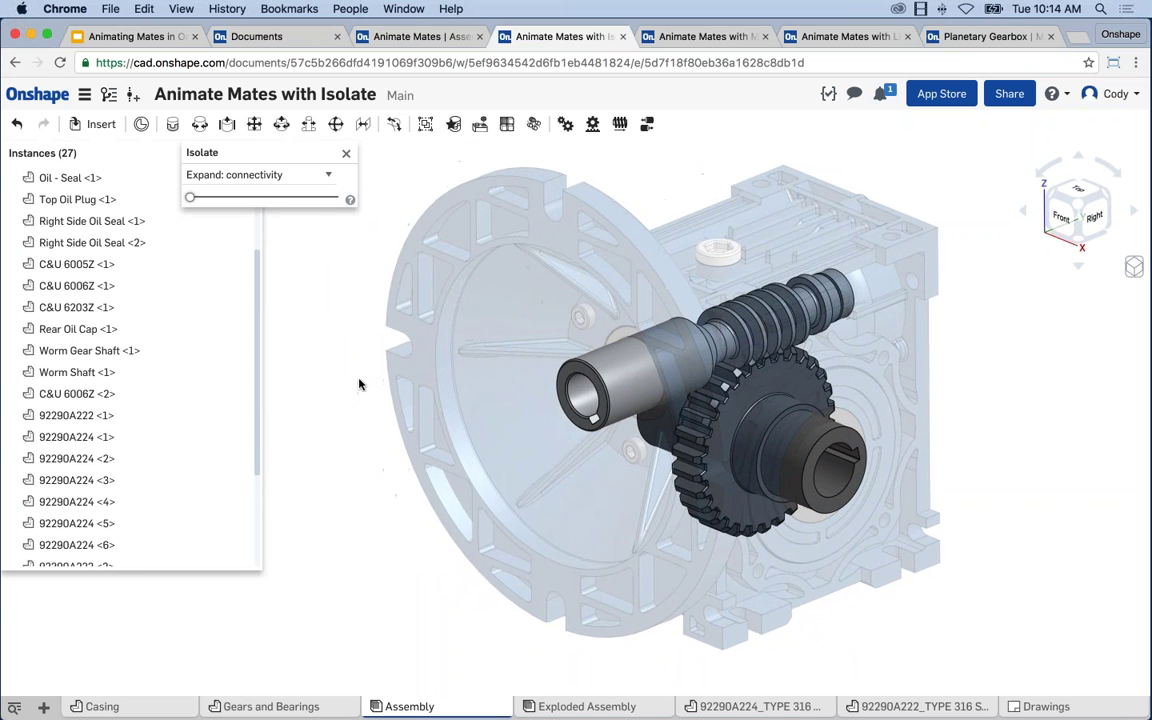
{"action": "scroll", "coordinate": [239, 429], "scroll_direction": "down", "scroll_amount": 3}
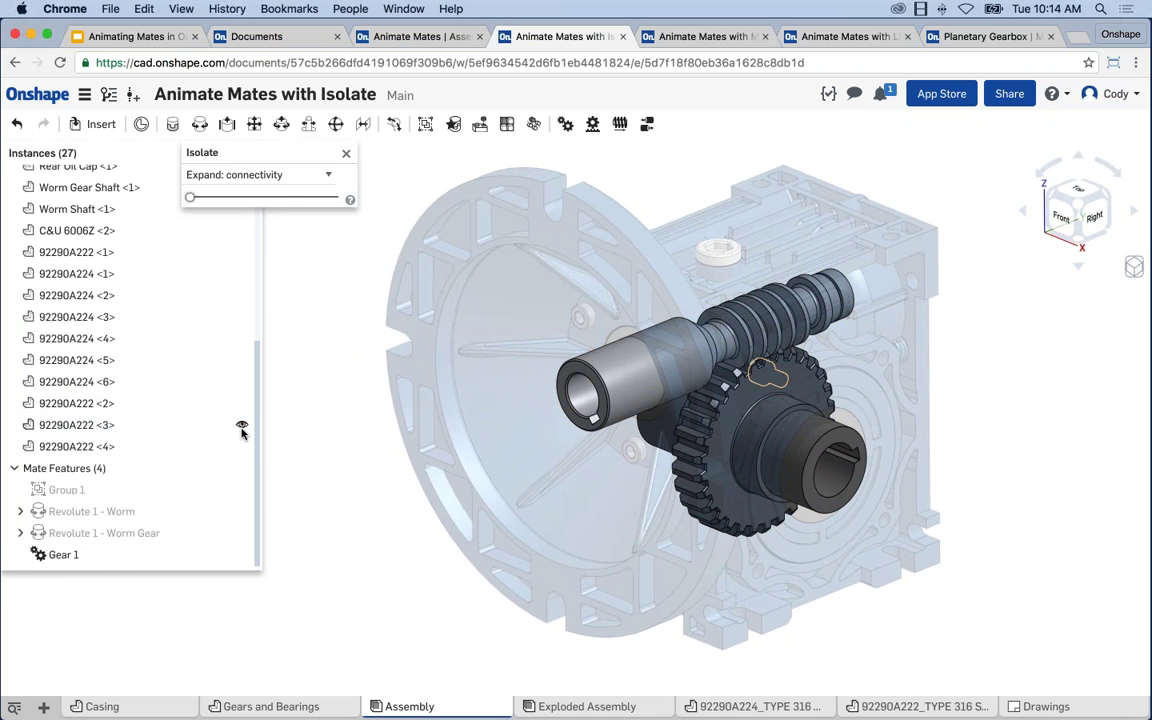
{"action": "right_click", "coordinate": [127, 512]}
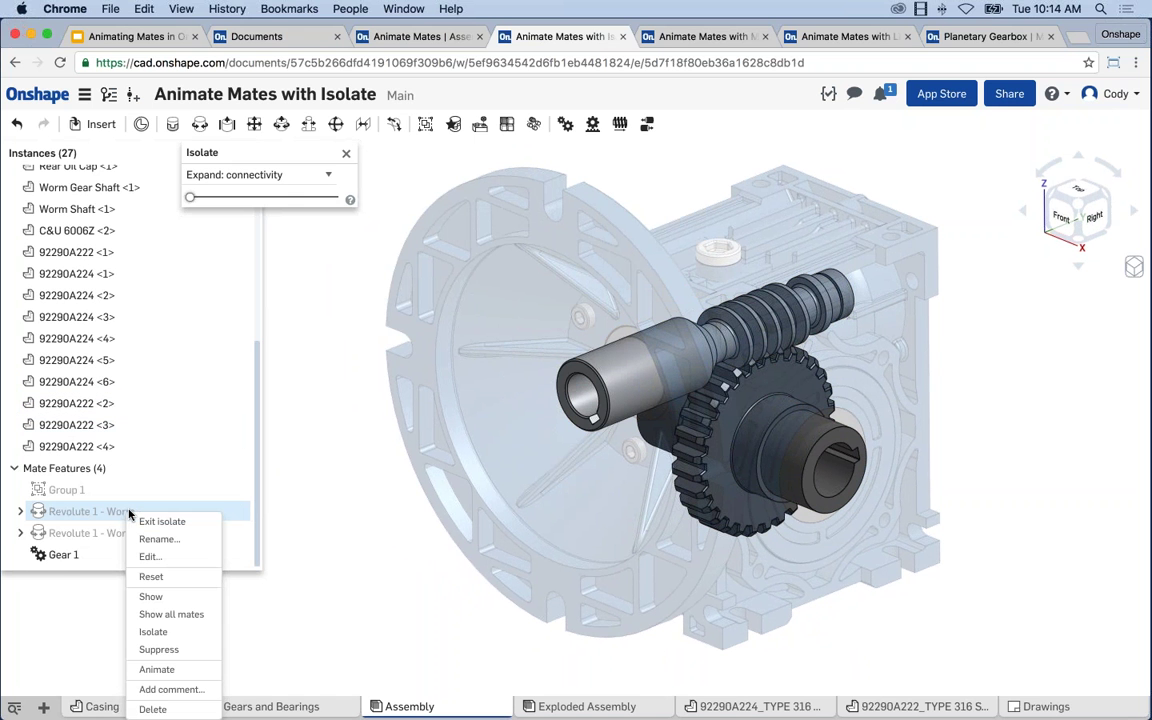
{"action": "left_click", "coordinate": [177, 670]}
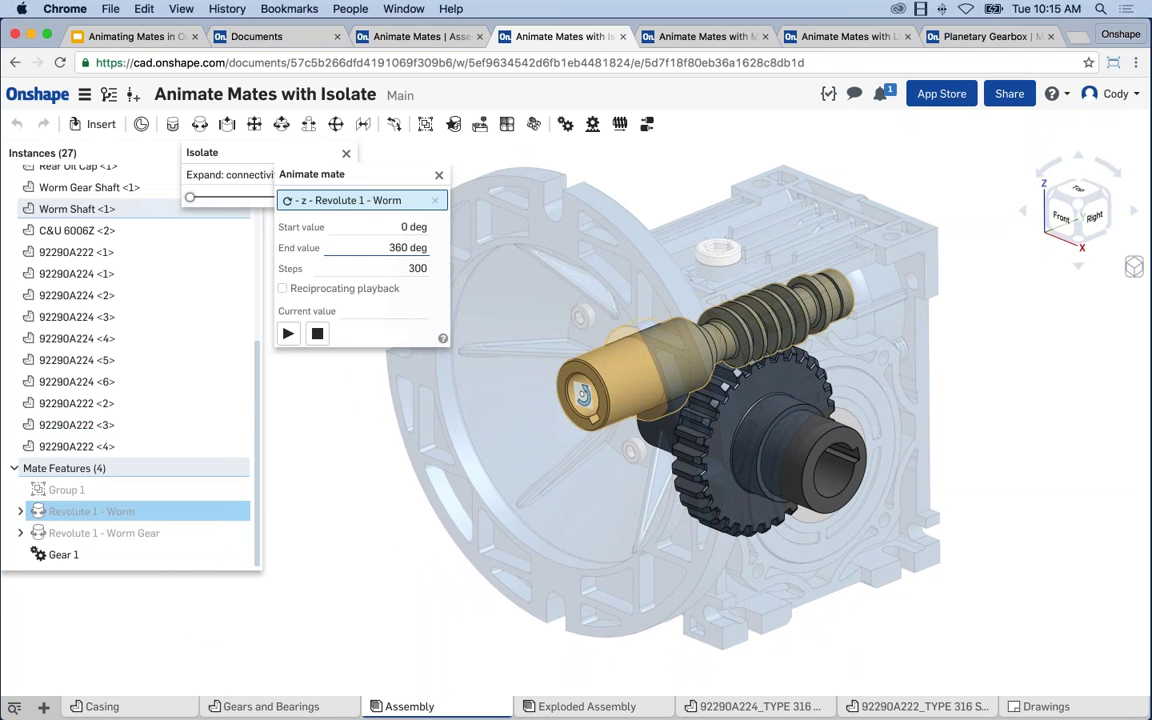
{"action": "left_click_drag", "start_coordinate": [337, 175], "coordinate": [309, 253]}
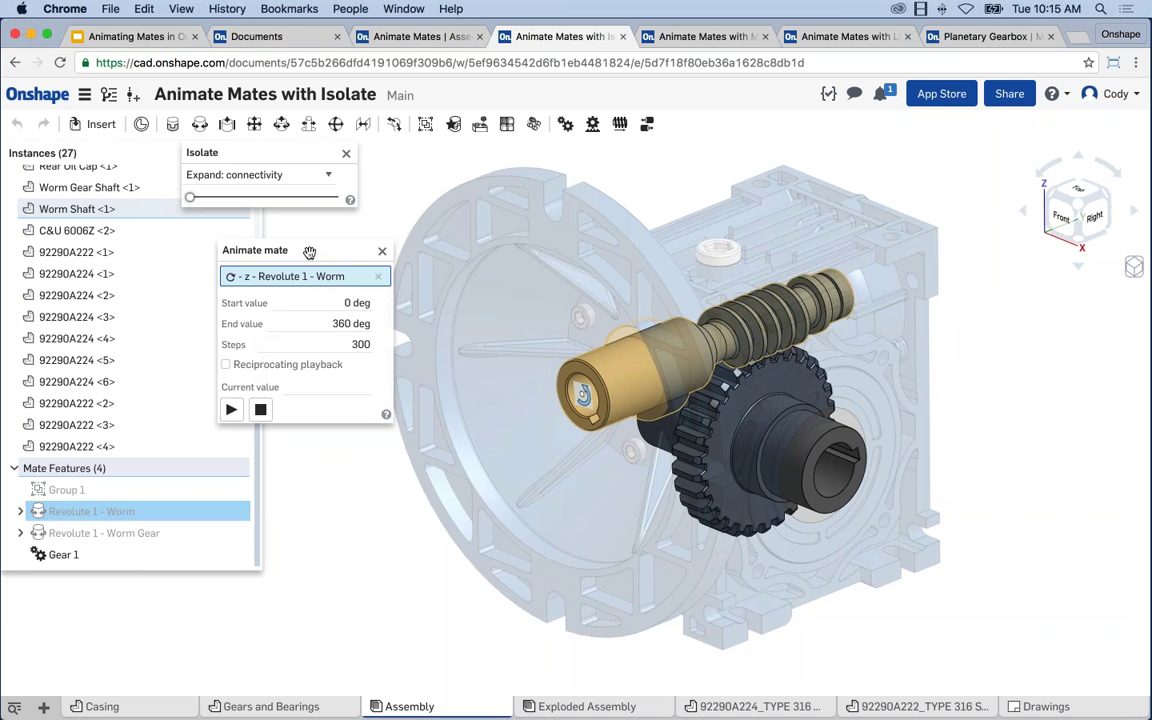
{"action": "left_click", "coordinate": [231, 411]}
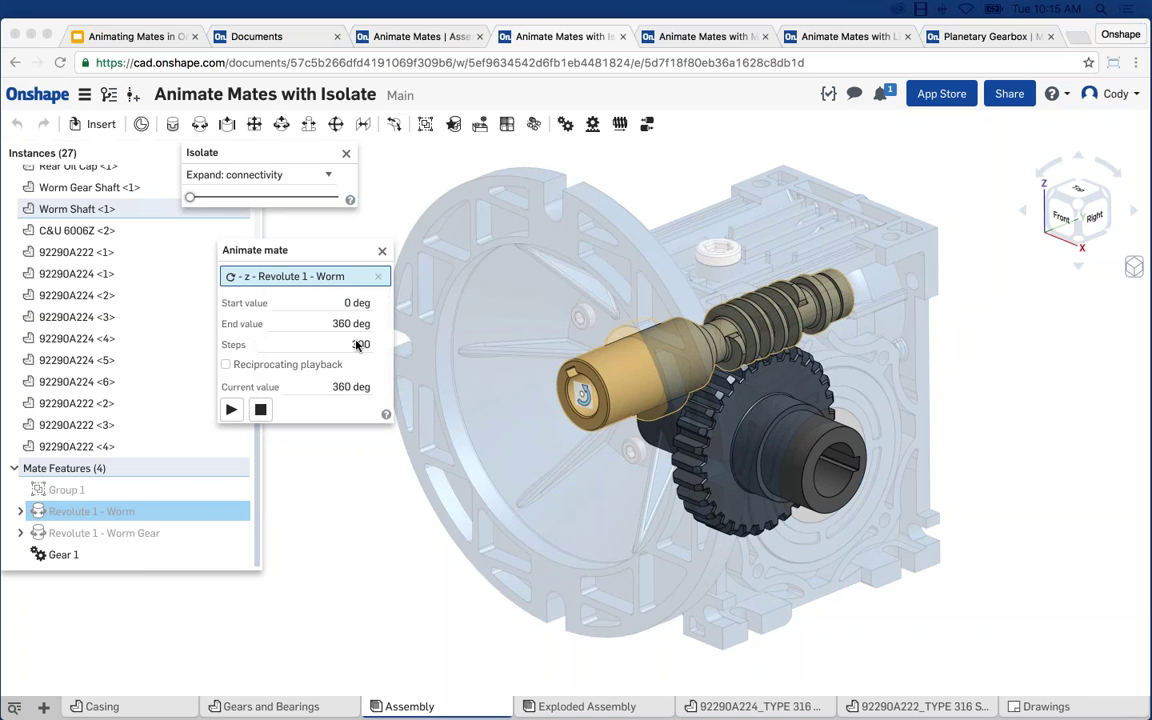
Step: Set the worm mate animation to 60 steps and play it again
{"action": "left_click", "coordinate": [358, 344]}
{"action": "double_click", "coordinate": [360, 344]}
{"action": "type", "text": "60"}
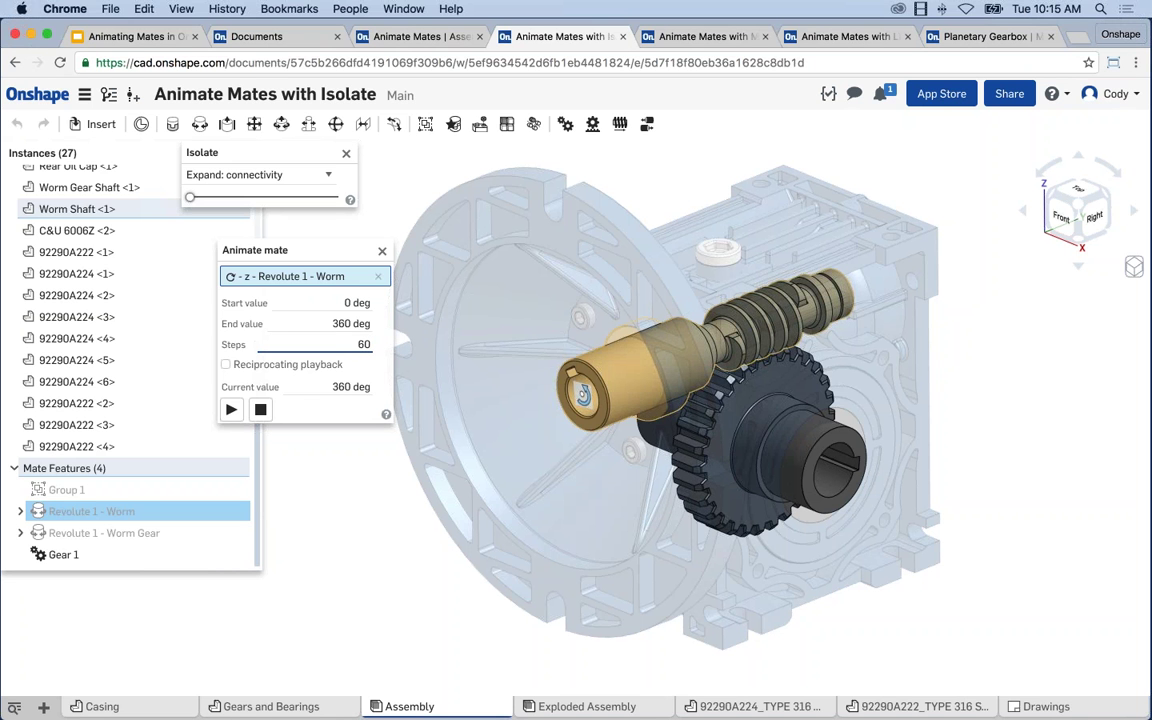
{"action": "key", "text": "Return"}
{"action": "left_click", "coordinate": [231, 409]}
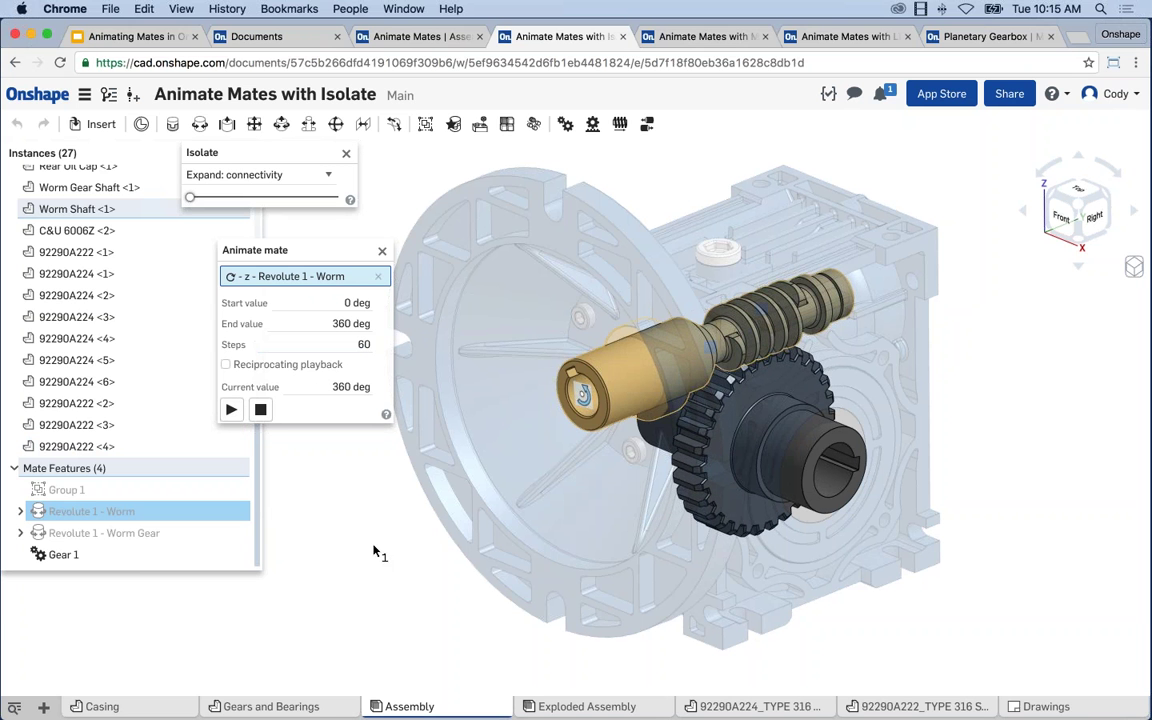
Step: Set the worm mate animation's end value to 3600 deg, play it, and close the animation
{"action": "right_click_drag", "start_coordinate": [661, 188], "coordinate": [738, 234]}
{"action": "left_click", "coordinate": [352, 323]}
{"action": "left_click", "coordinate": [351, 323]}
{"action": "type", "text": "0"}
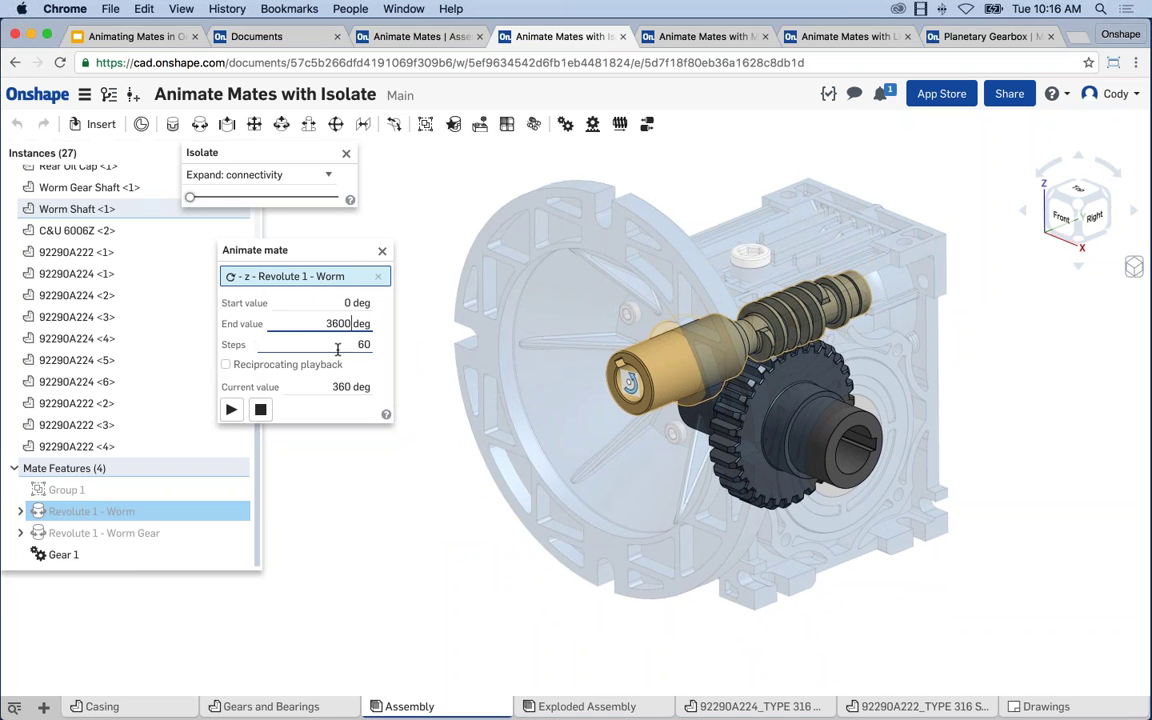
{"action": "left_click", "coordinate": [232, 410]}
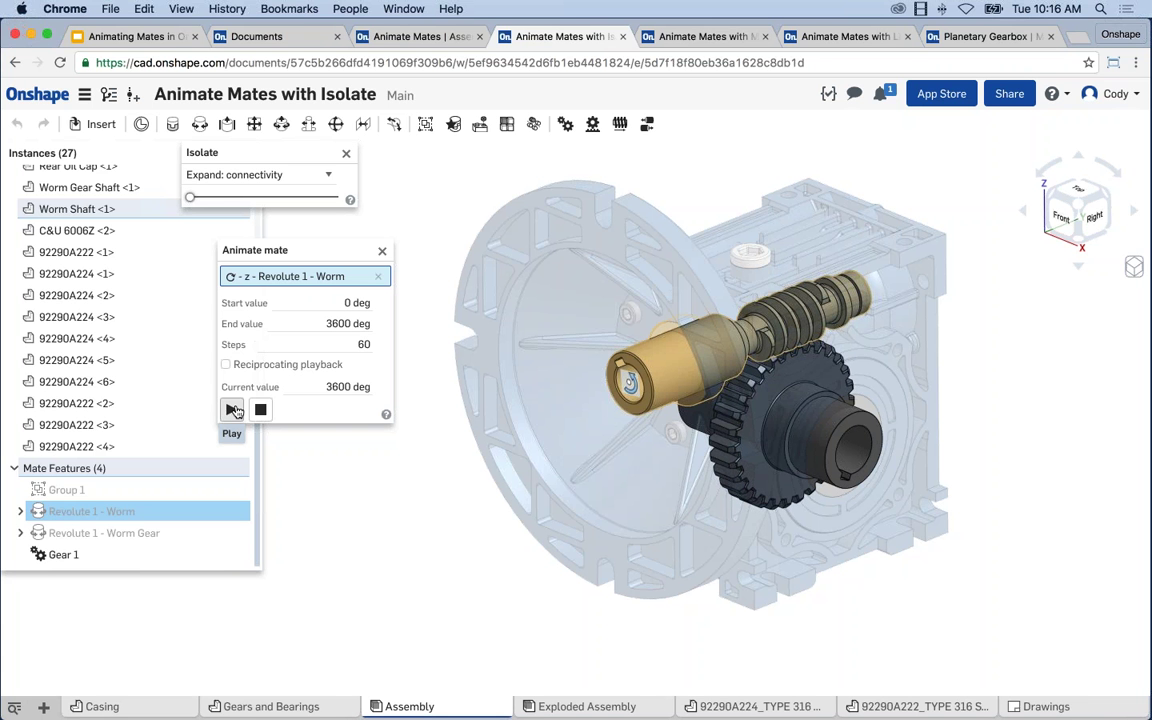
{"action": "left_click", "coordinate": [305, 465]}
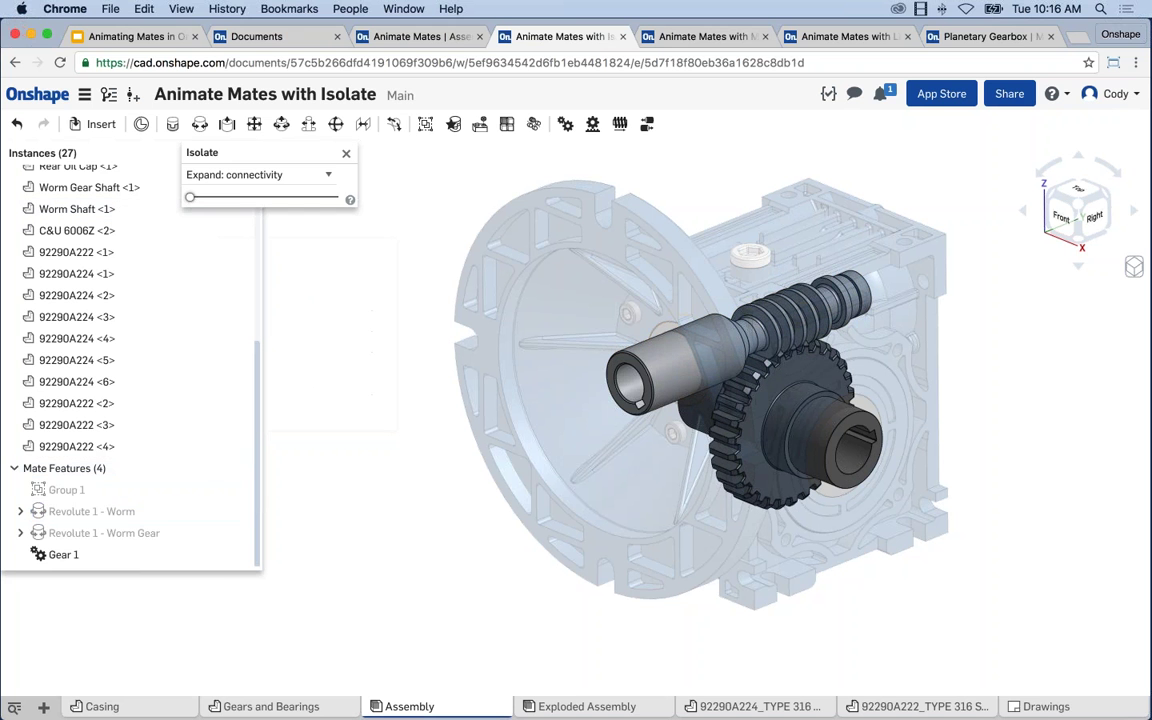
Step: Exit the isolated view of the worm gear parts to bring back the full gearbox assembly
{"action": "right_click", "coordinate": [123, 512]}
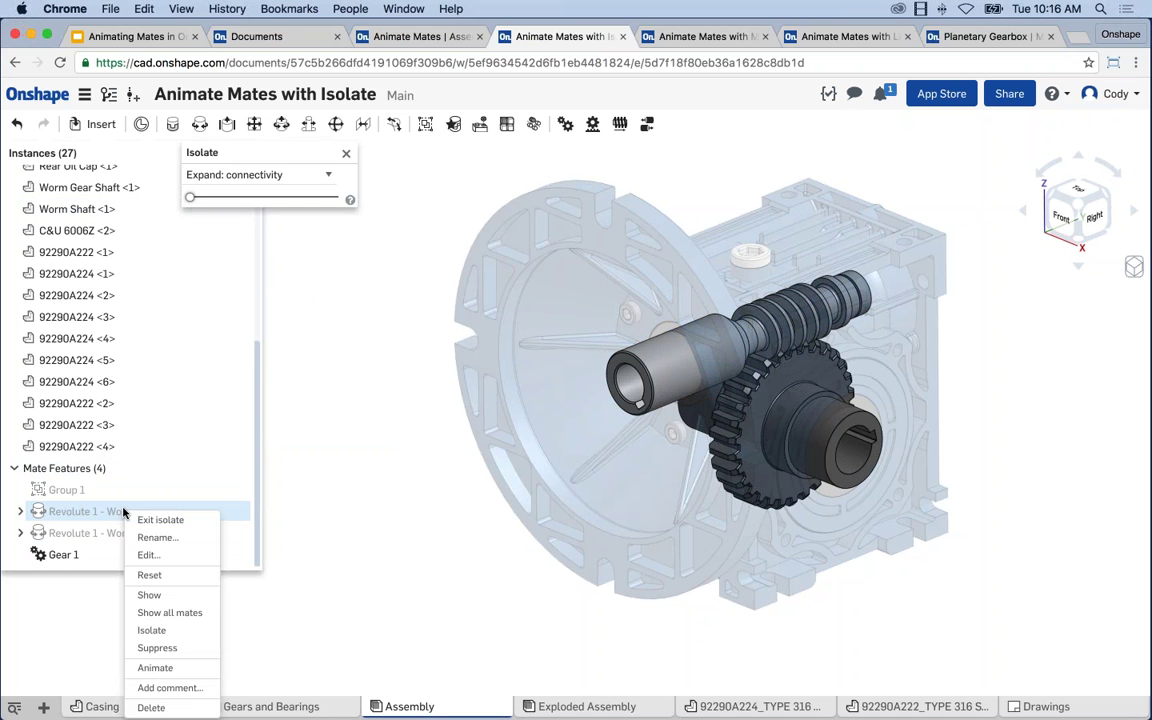
{"action": "left_click", "coordinate": [312, 464]}
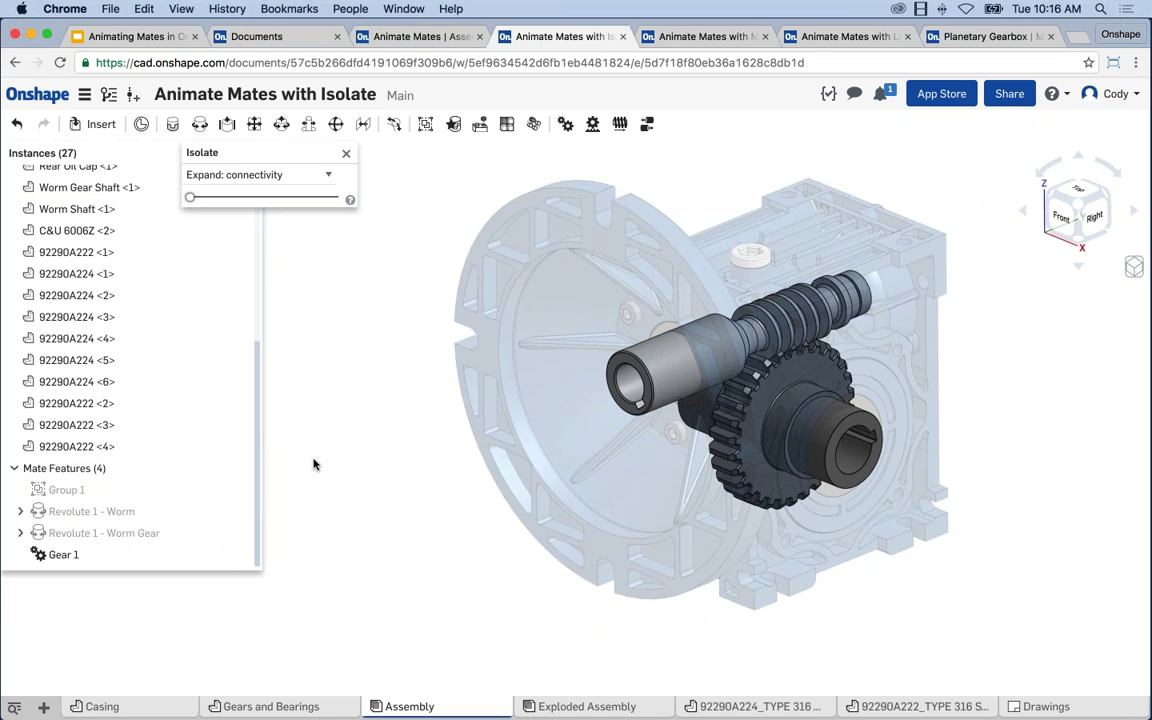
{"action": "left_click", "coordinate": [349, 155]}
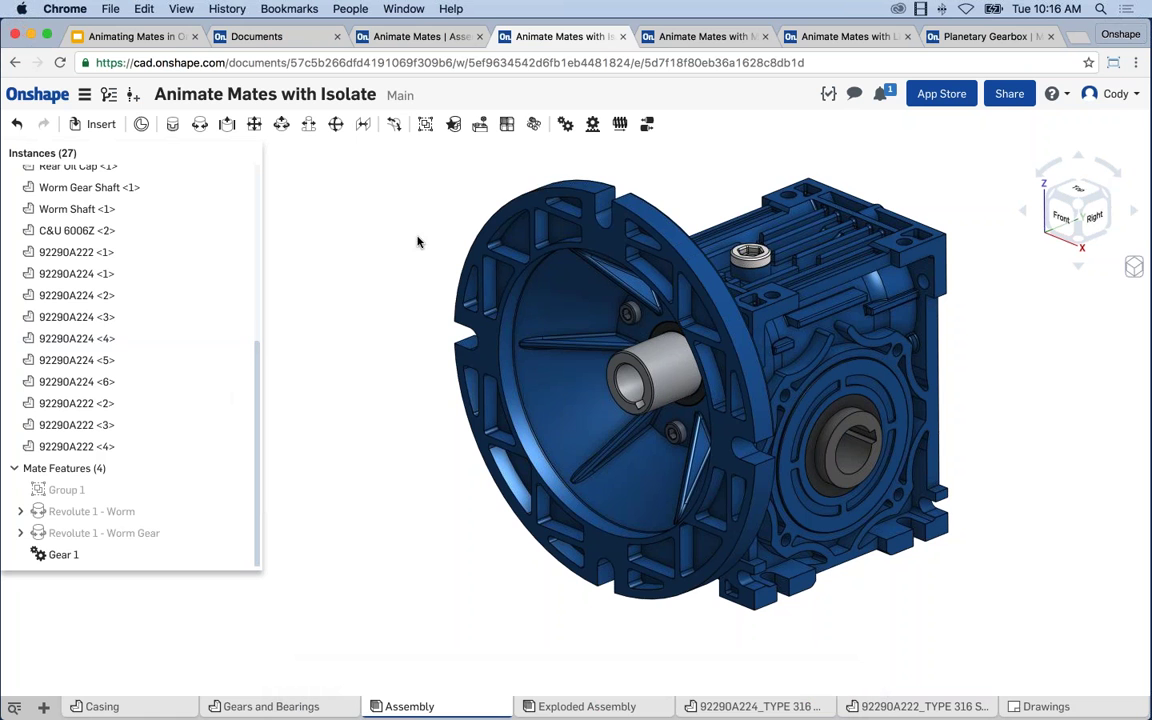
Step: Switch to the Animate Mates with Multiple DOF document and start animating the Cylindrical 1 mate of the short block assembly
{"action": "left_click", "coordinate": [679, 38]}
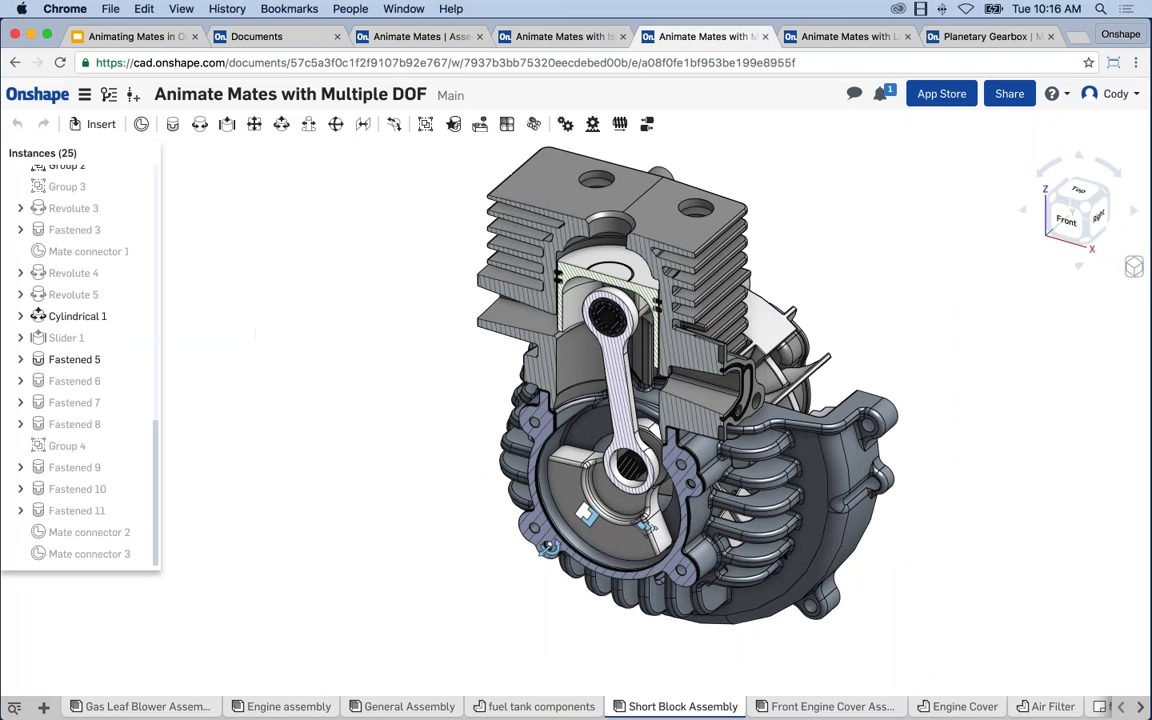
{"action": "mouse_move", "coordinate": [398, 456]}
{"action": "right_mouse_down"}
{"action": "mouse_move", "coordinate": [399, 424]}
{"action": "mouse_move", "coordinate": [392, 435]}
{"action": "right_mouse_up"}
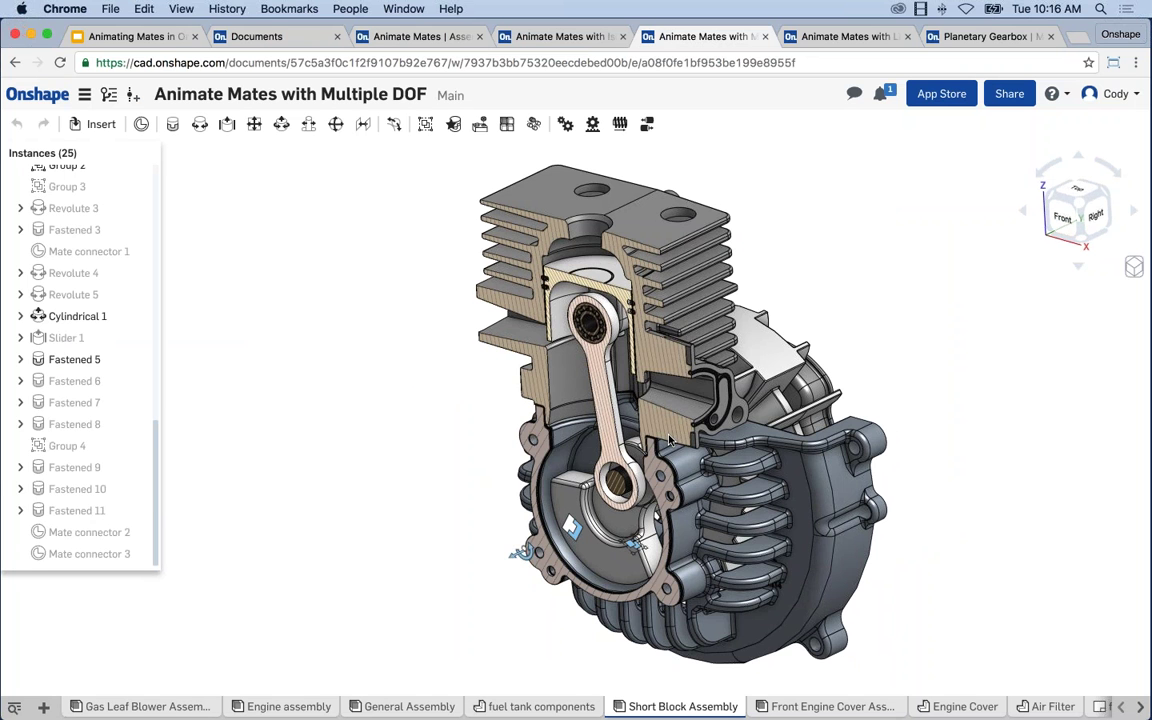
{"action": "right_click", "coordinate": [521, 556]}
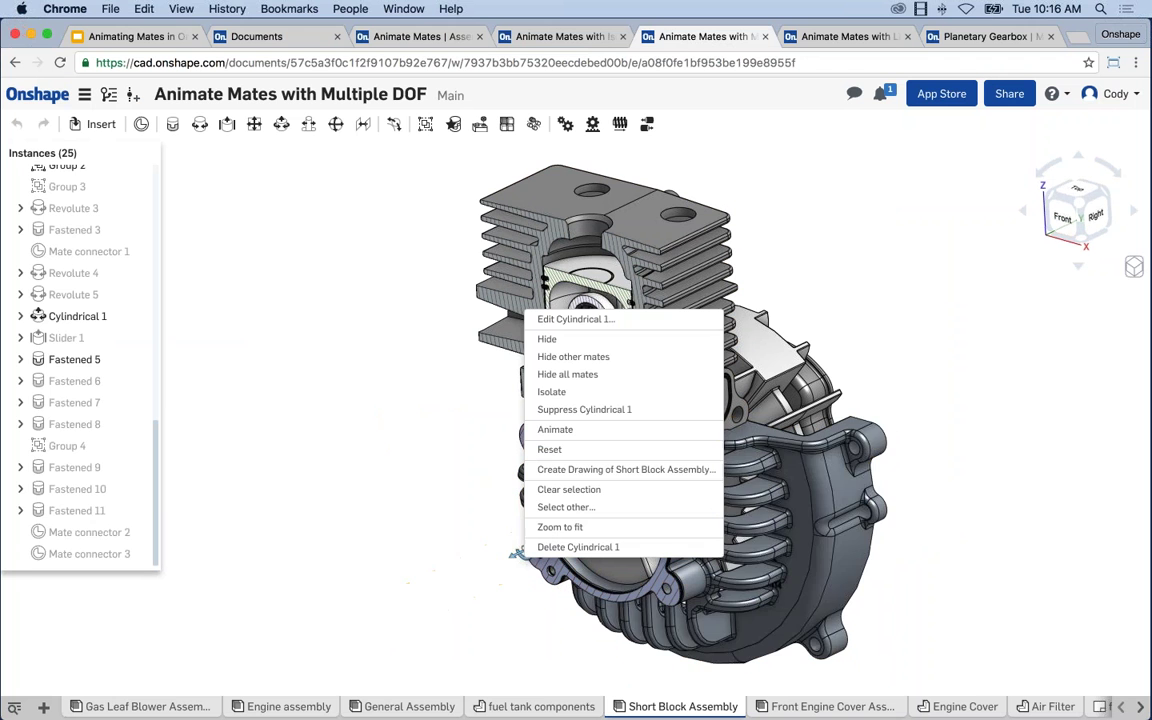
{"action": "left_click", "coordinate": [546, 432]}
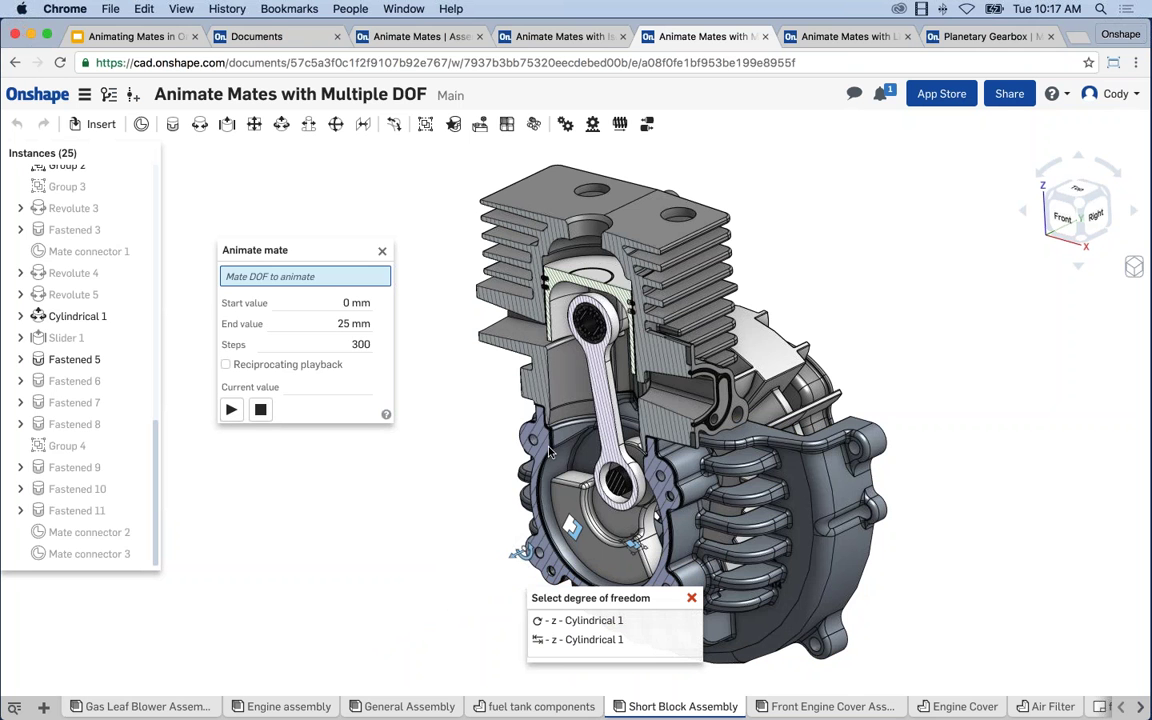
Step: Choose rotation about z as the degree of freedom for the Cylindrical 1 animation, play it from 0 to 360 deg, and stop it
{"action": "left_click_drag", "start_coordinate": [571, 594], "coordinate": [258, 452]}
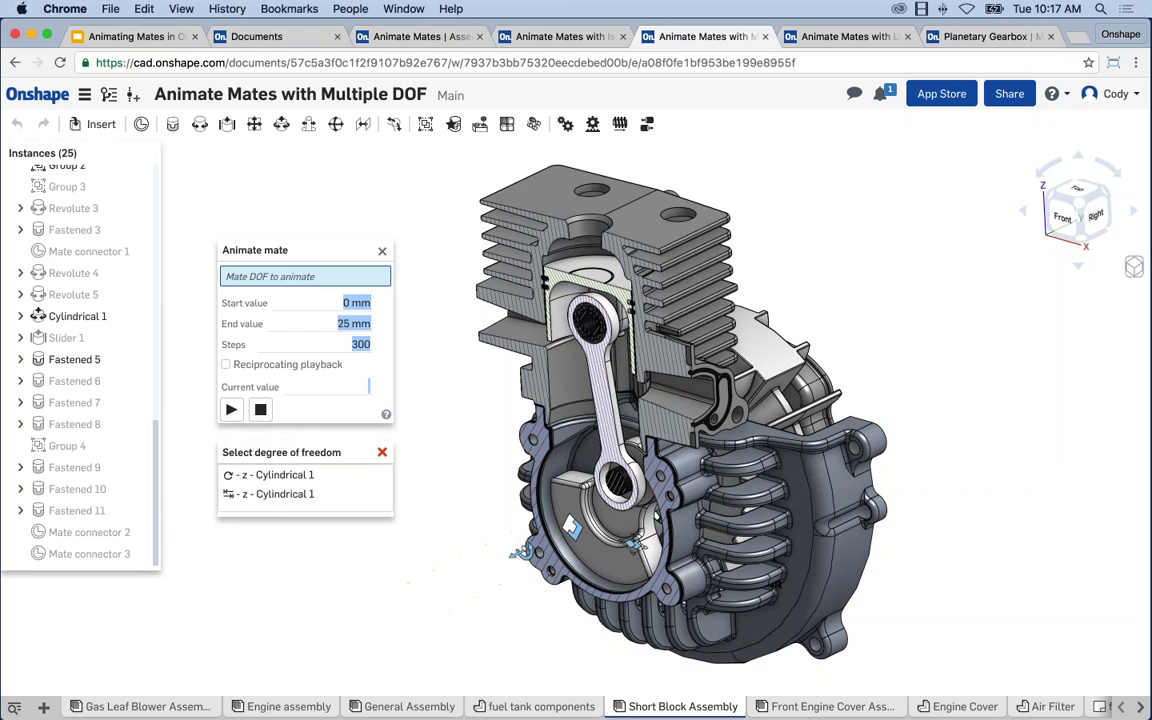
{"action": "left_click_drag", "start_coordinate": [288, 454], "coordinate": [288, 449]}
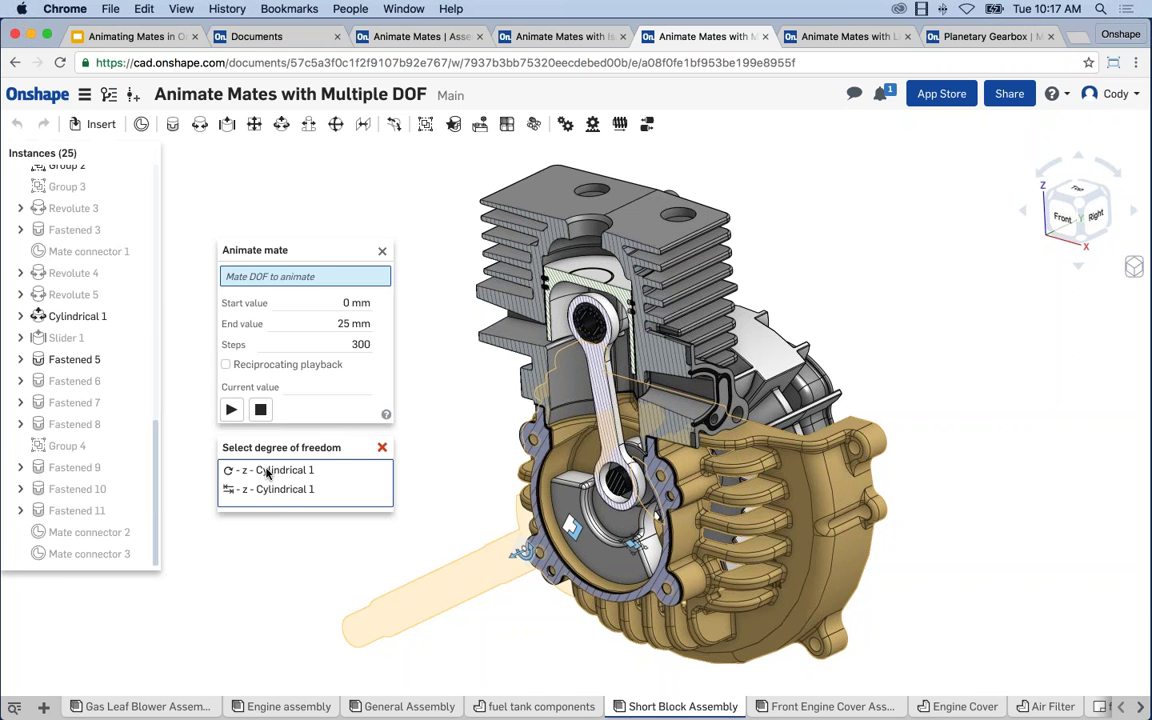
{"action": "left_click", "coordinate": [270, 472]}
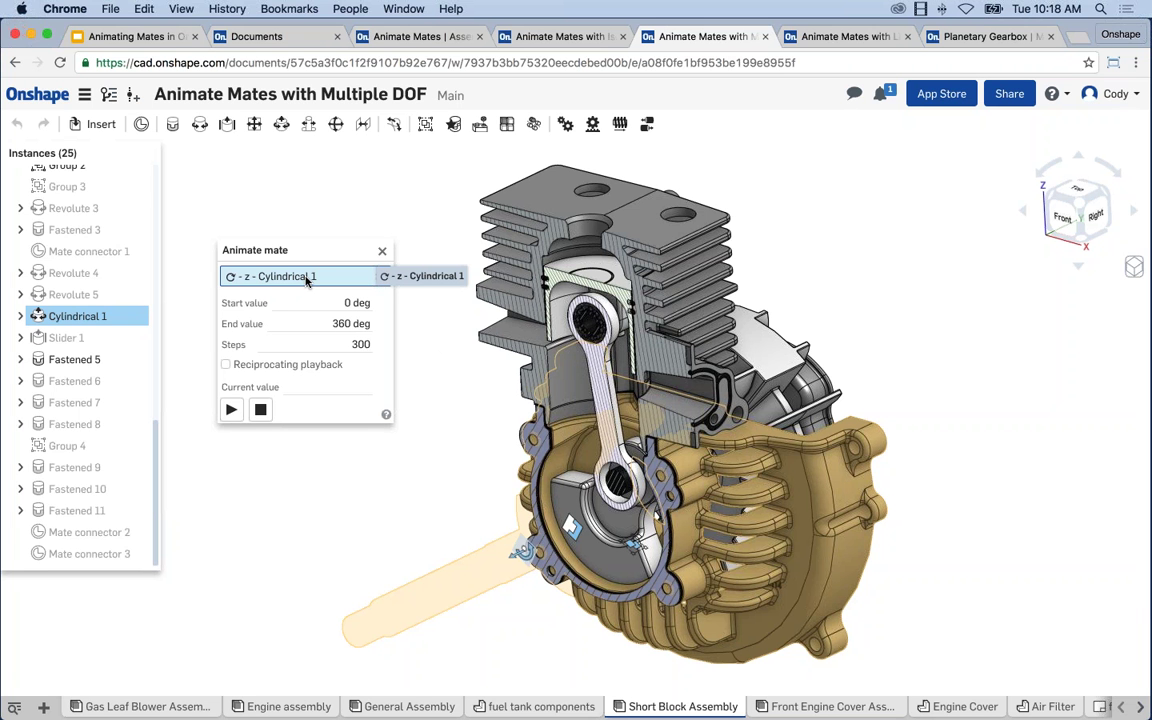
{"action": "left_click", "coordinate": [231, 409]}
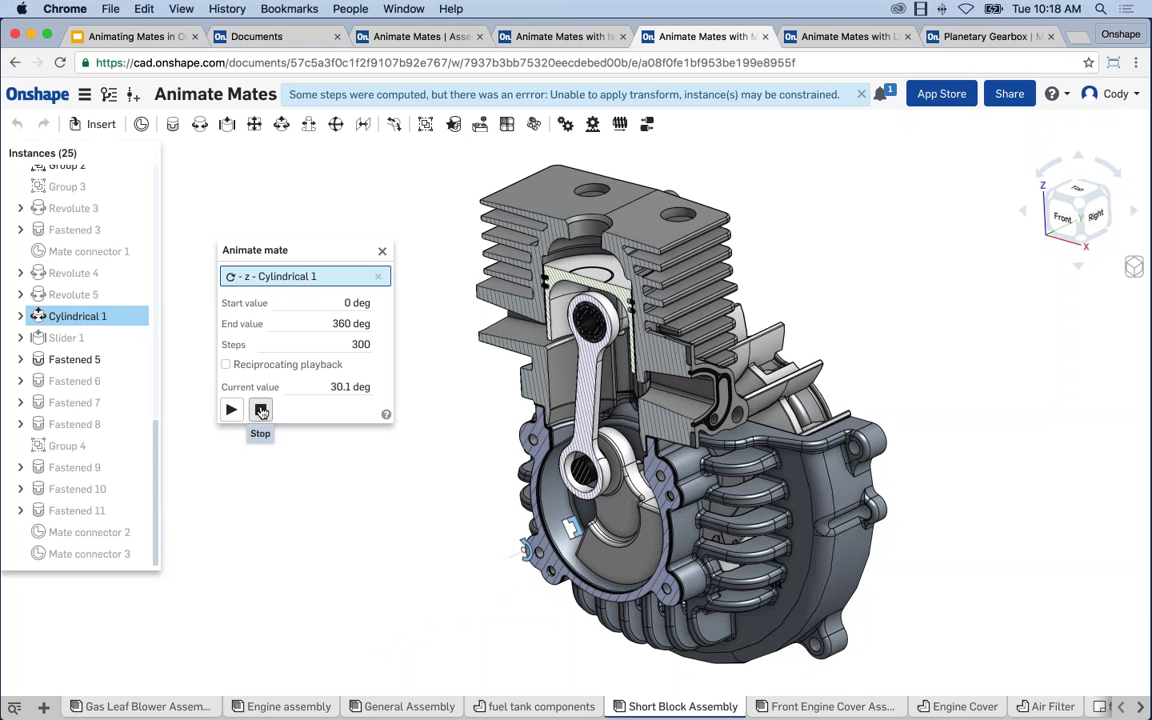
{"action": "left_click", "coordinate": [262, 410]}
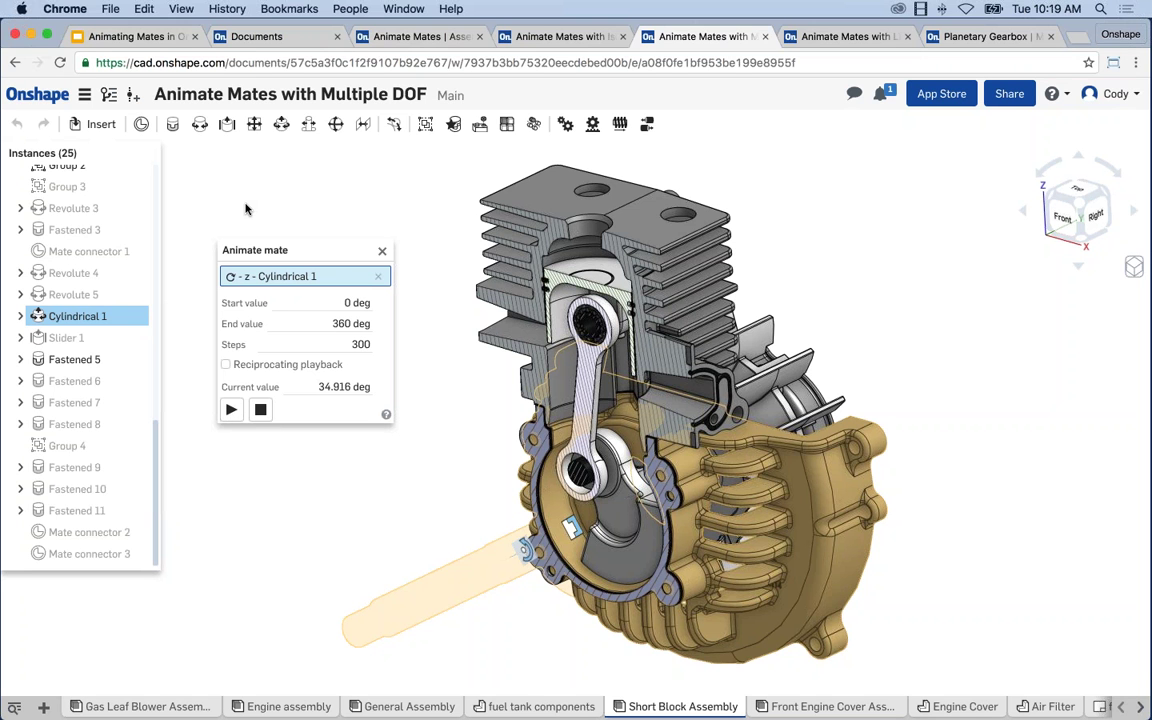
Step: Clear the animated degree of freedom, reselect Cylindrical 1's rotation about z, and close the mate animation
{"action": "left_click", "coordinate": [378, 276]}
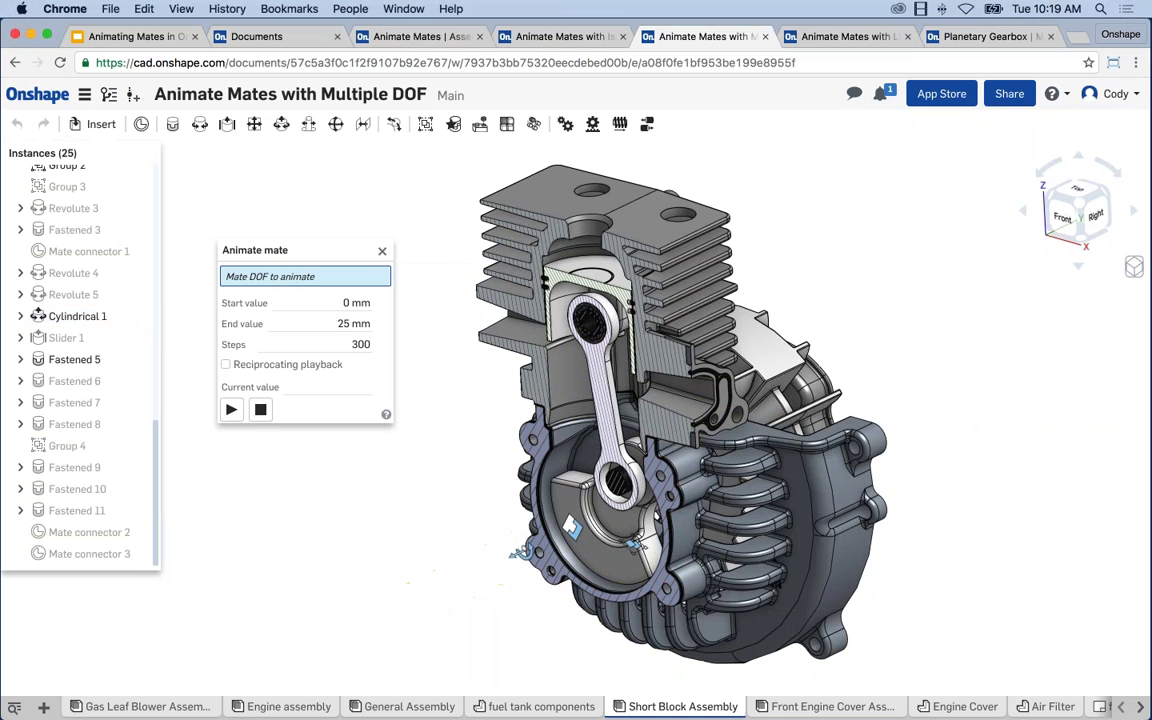
{"action": "left_click", "coordinate": [97, 316]}
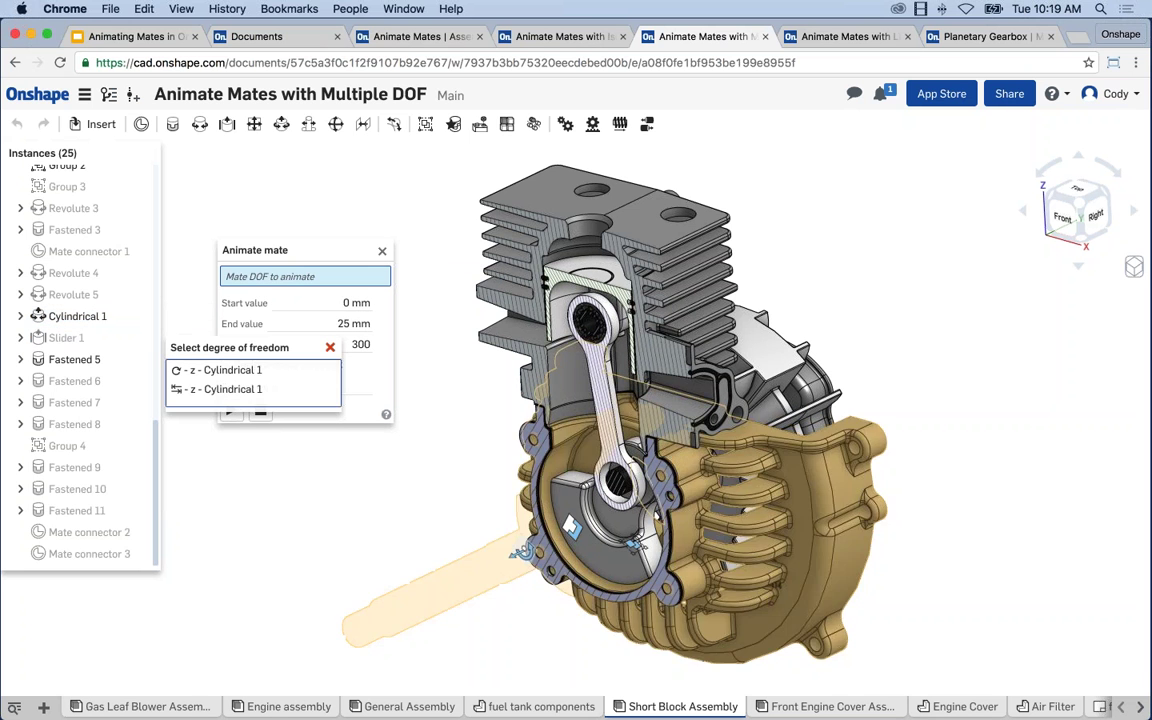
{"action": "left_click_drag", "start_coordinate": [187, 348], "coordinate": [267, 443]}
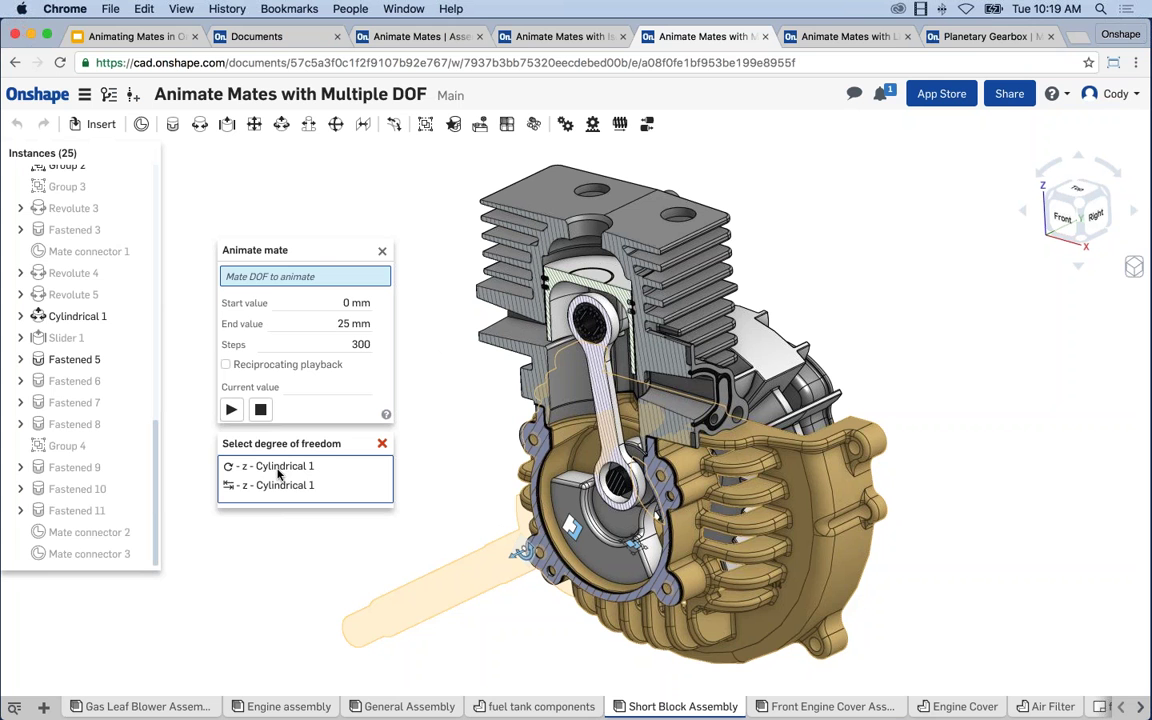
{"action": "left_click", "coordinate": [278, 468]}
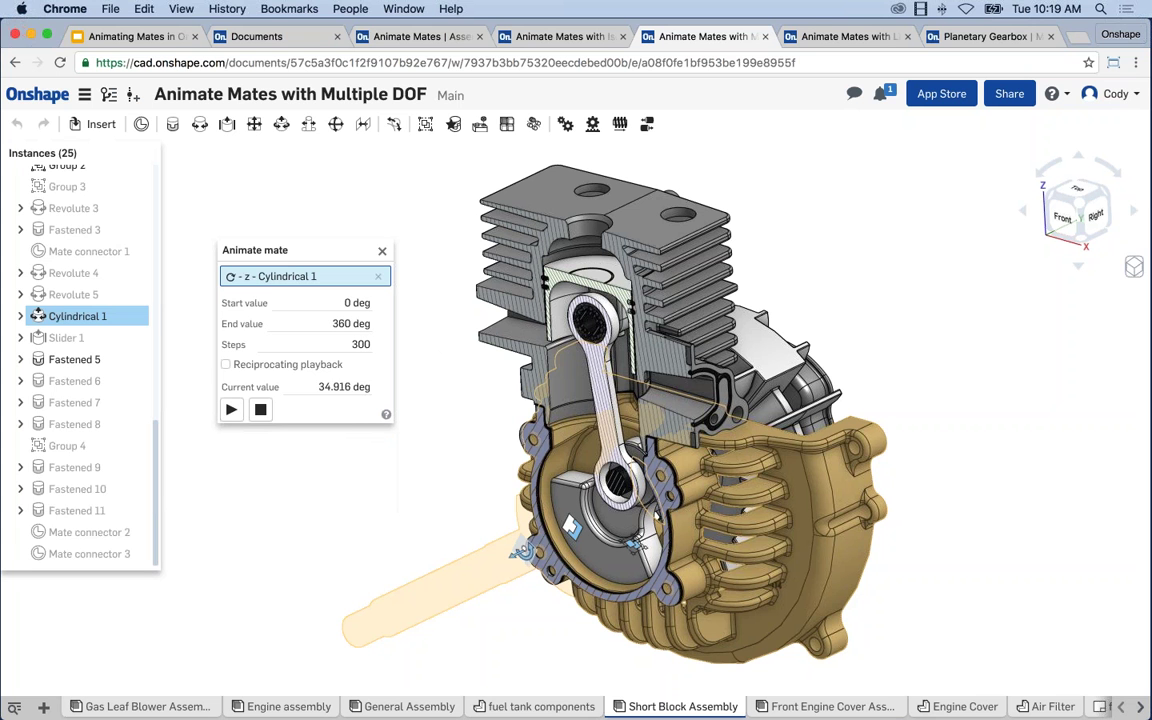
{"action": "left_click", "coordinate": [384, 251]}
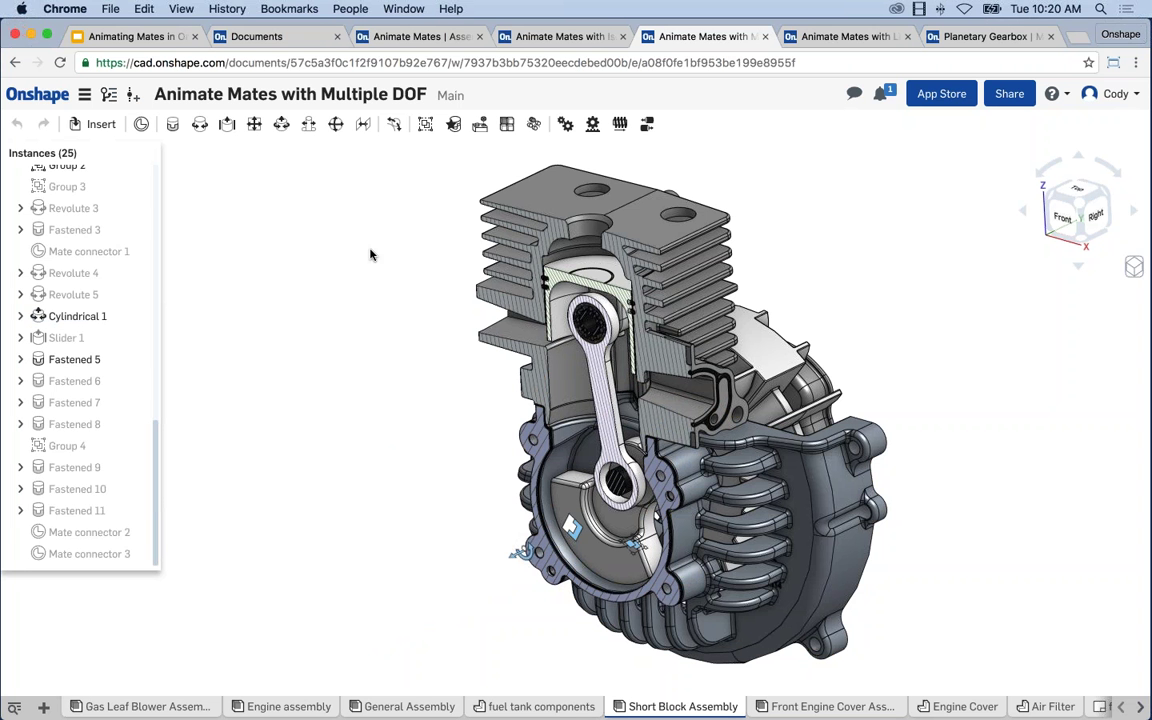
Step: Switch to the Animate Mates with Limits document and slide the arbor press rack down toward the base plate
{"action": "left_click", "coordinate": [814, 37]}
{"action": "middle_click_drag", "start_coordinate": [429, 276], "coordinate": [415, 273]}
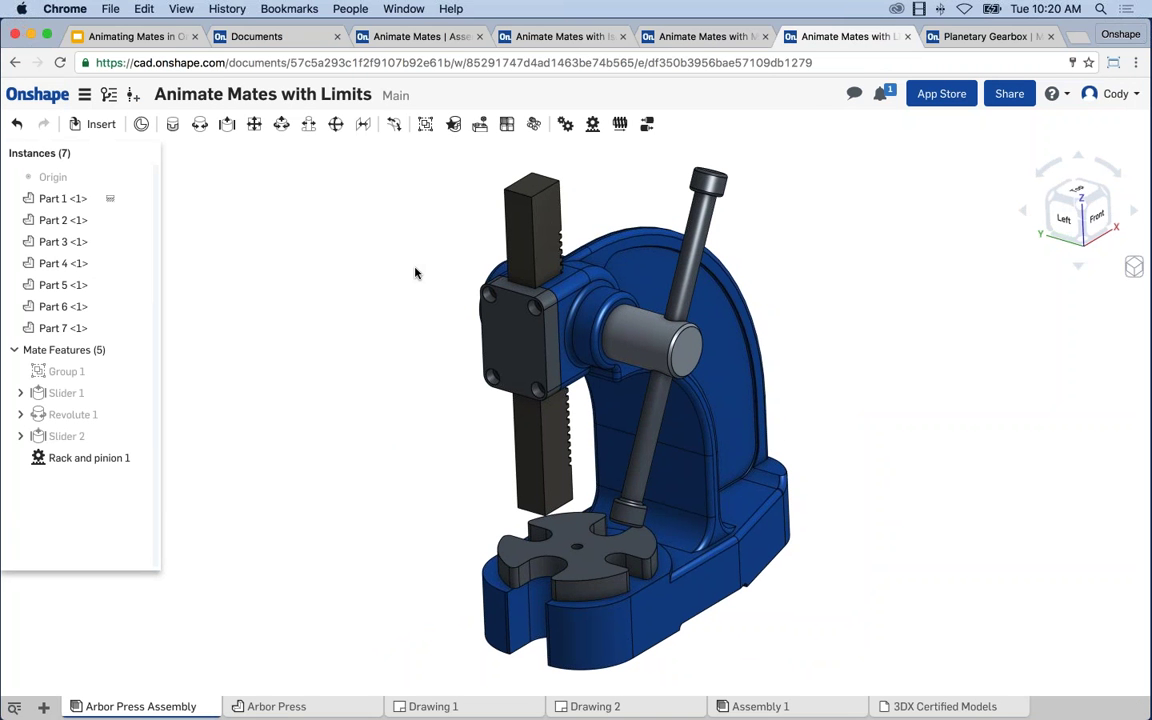
{"action": "left_click_drag", "start_coordinate": [548, 188], "coordinate": [499, 372]}
{"action": "key", "text": "shift+1"}
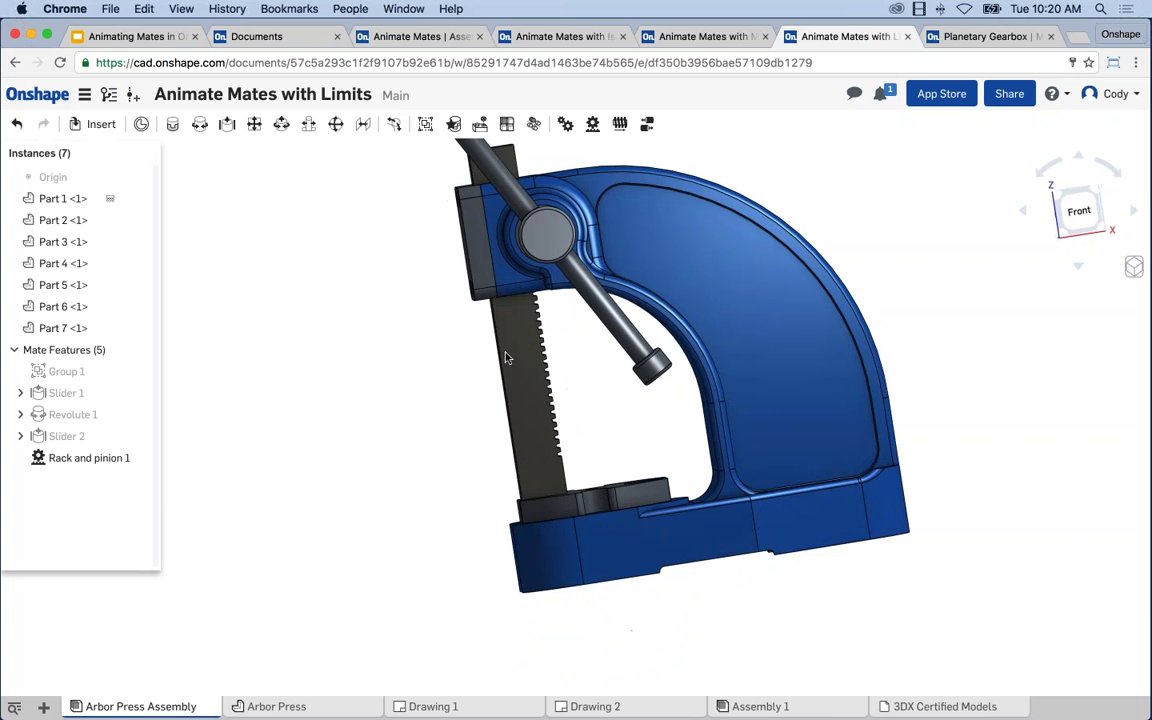
{"action": "left_click_drag", "start_coordinate": [462, 372], "coordinate": [525, 502]}
{"action": "right_click_drag", "start_coordinate": [525, 502], "coordinate": [416, 406]}
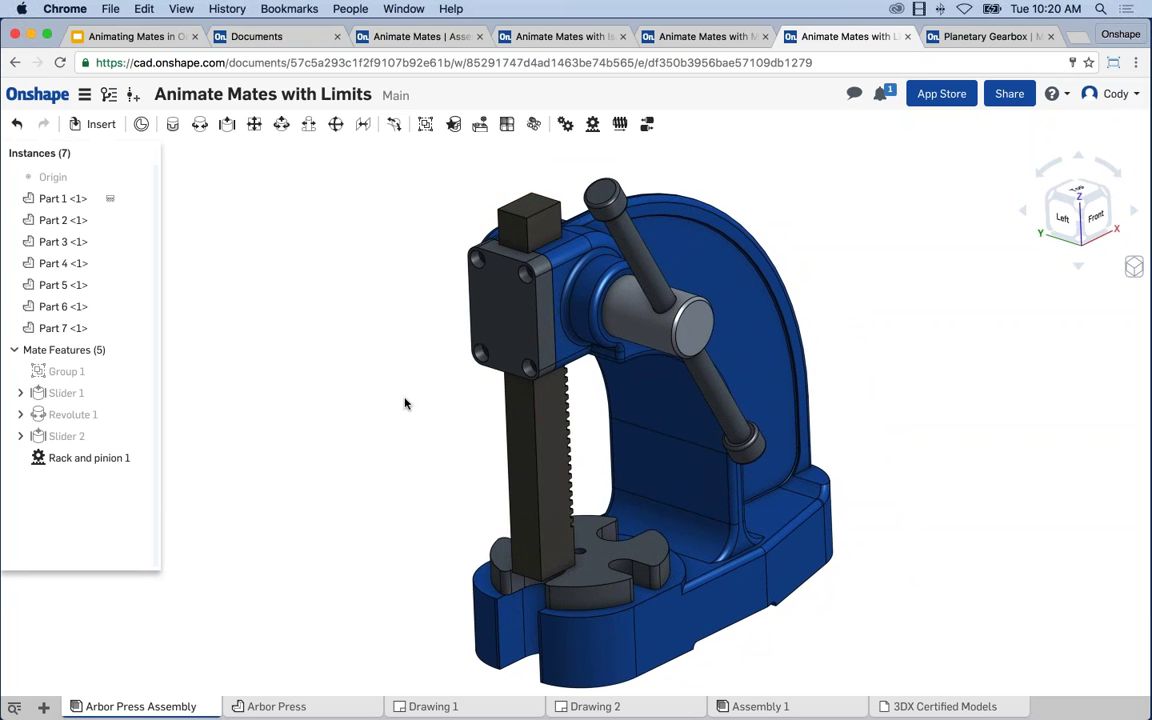
Step: Review the minimum and maximum Z distance limits of the Slider 1 mate and close its settings
{"action": "left_click", "coordinate": [98, 393]}
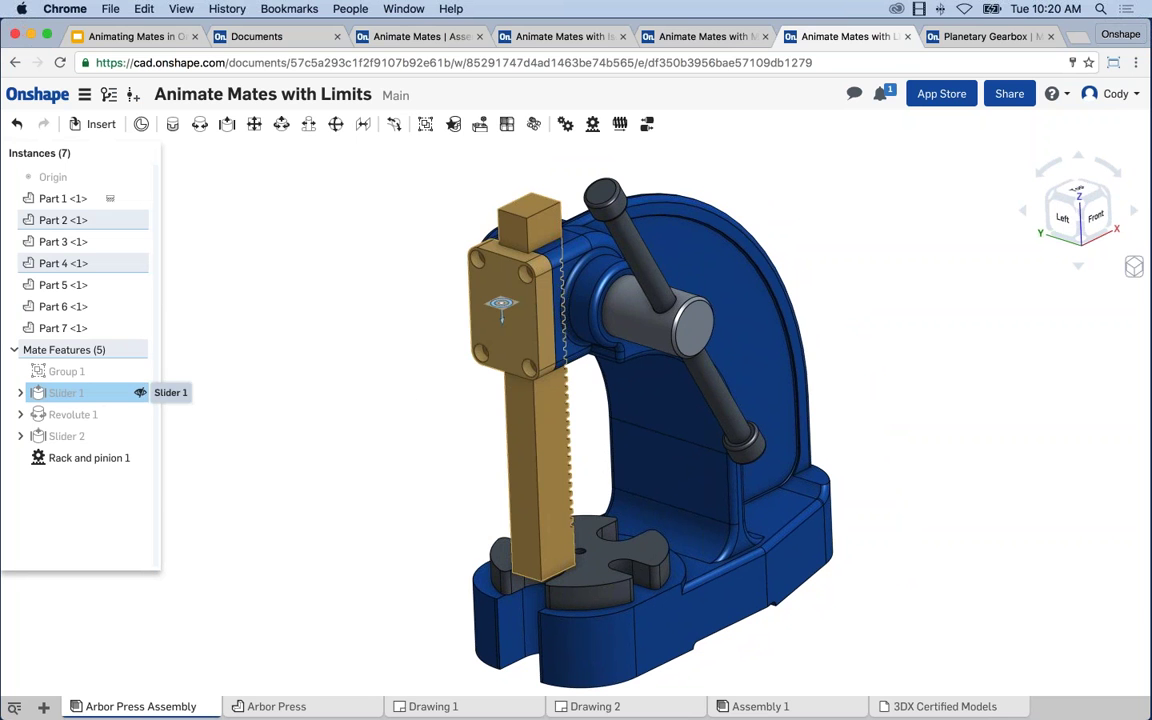
{"action": "right_click", "coordinate": [78, 393]}
{"action": "left_click", "coordinate": [103, 420]}
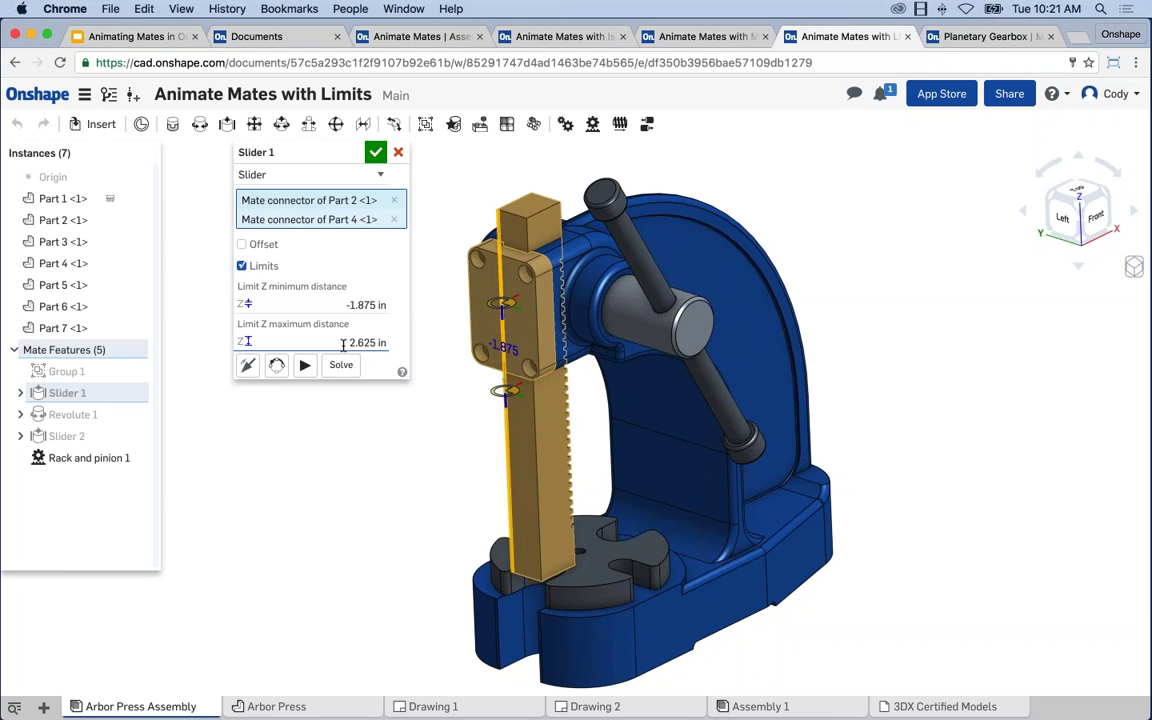
{"action": "key", "text": "shift+Tab"}
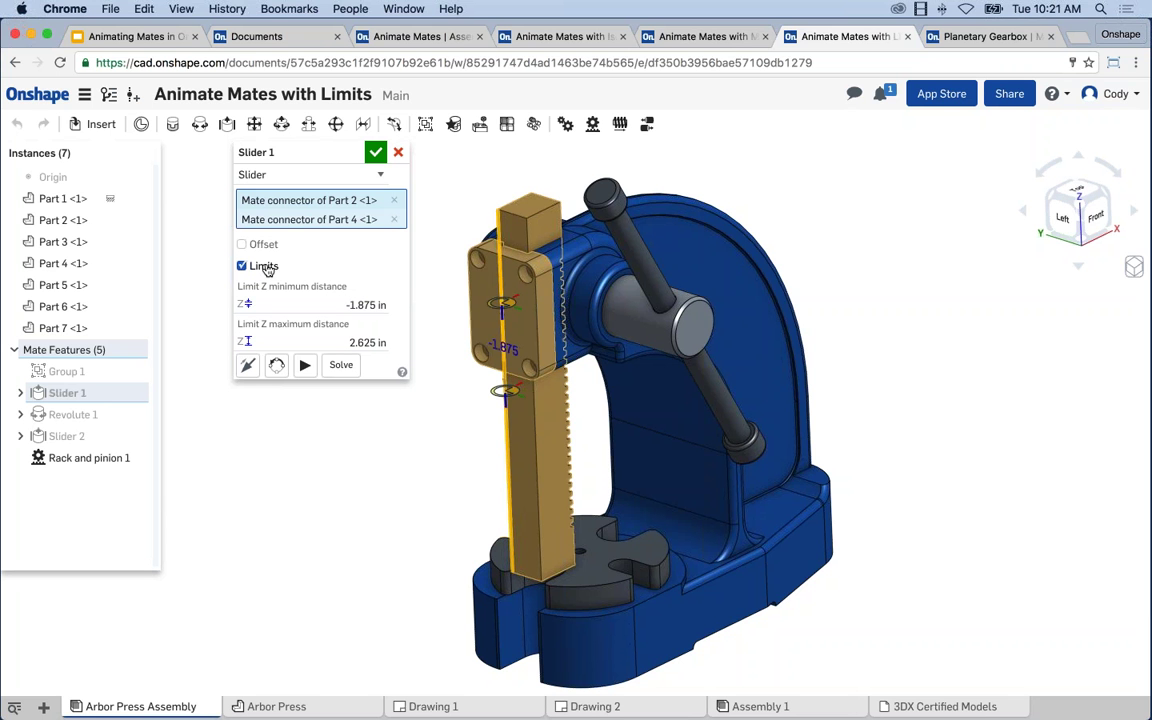
{"action": "key", "text": "Return"}
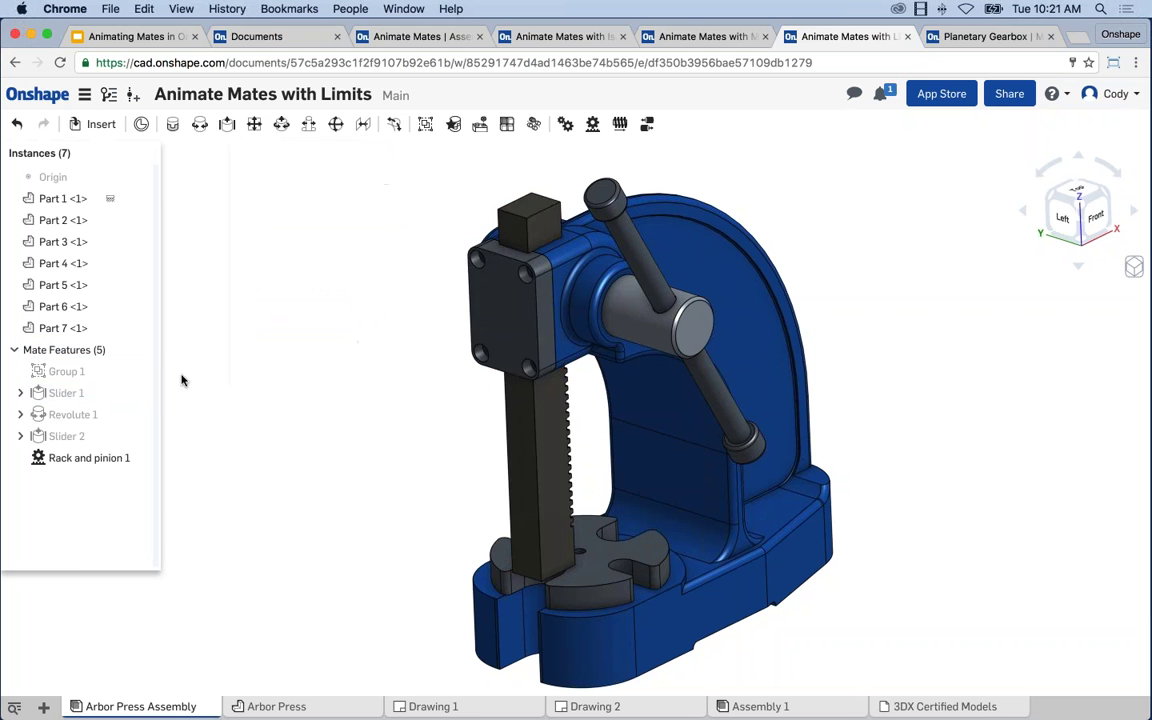
Step: Animate the Slider 1 mate and play it with the preset limit range and 300 steps
{"action": "right_click", "coordinate": [78, 397]}
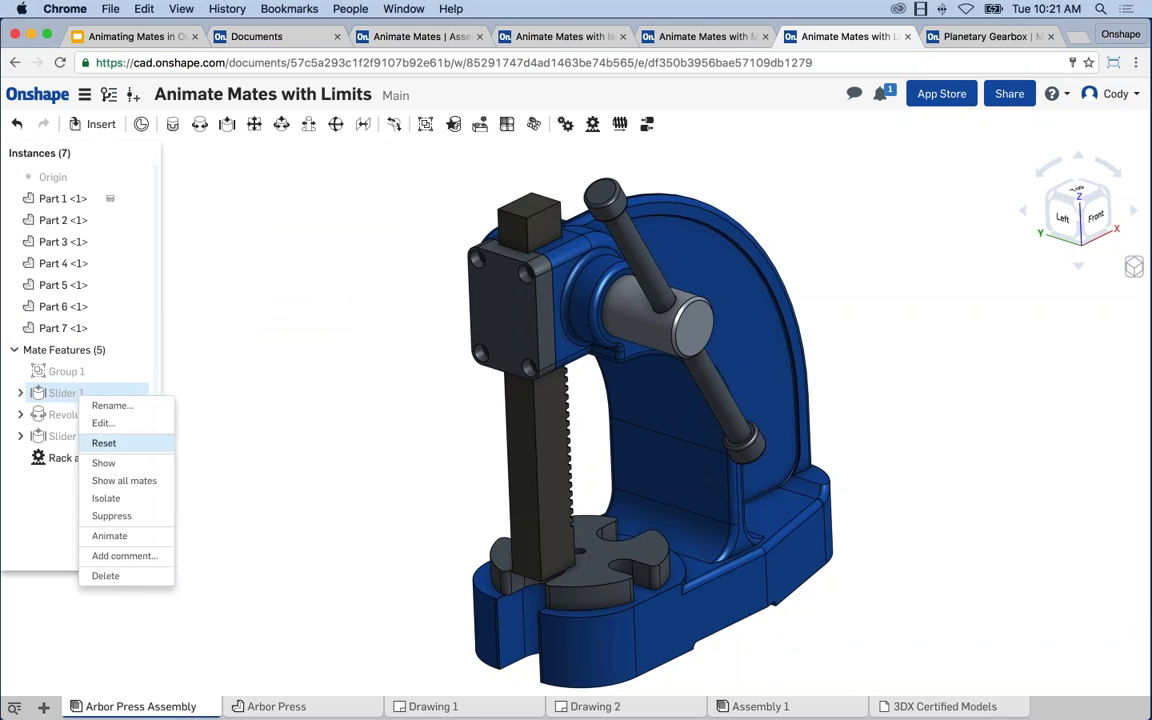
{"action": "left_click", "coordinate": [110, 536]}
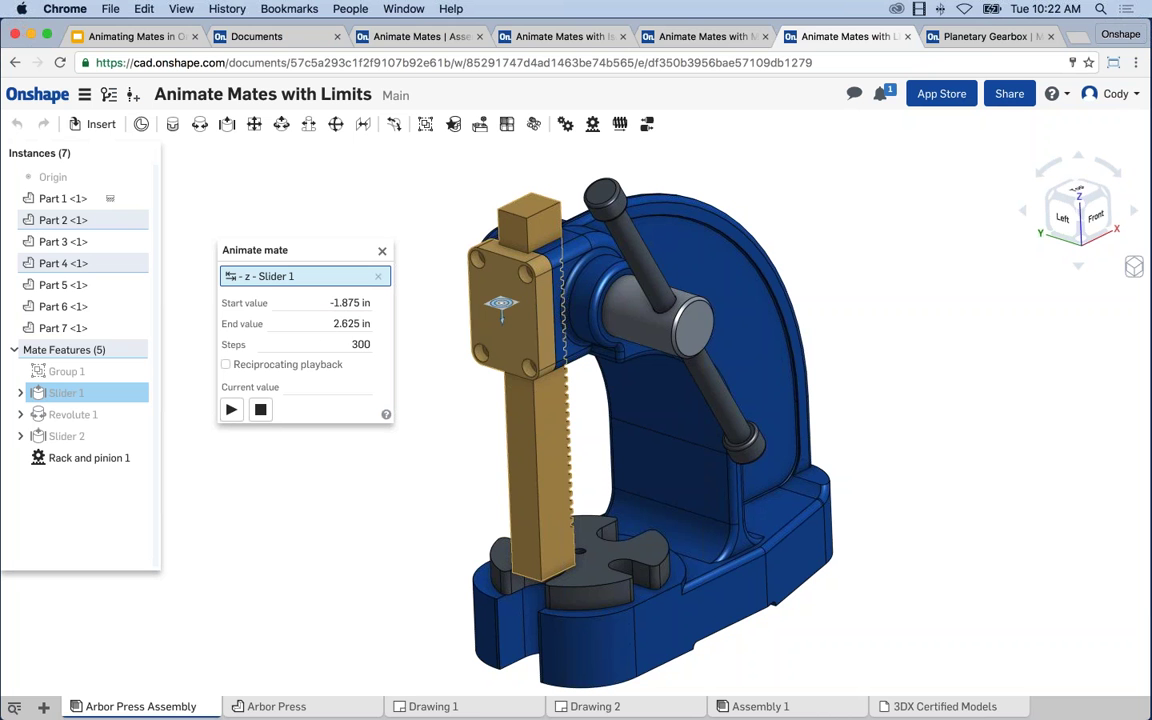
{"action": "left_click", "coordinate": [228, 410]}
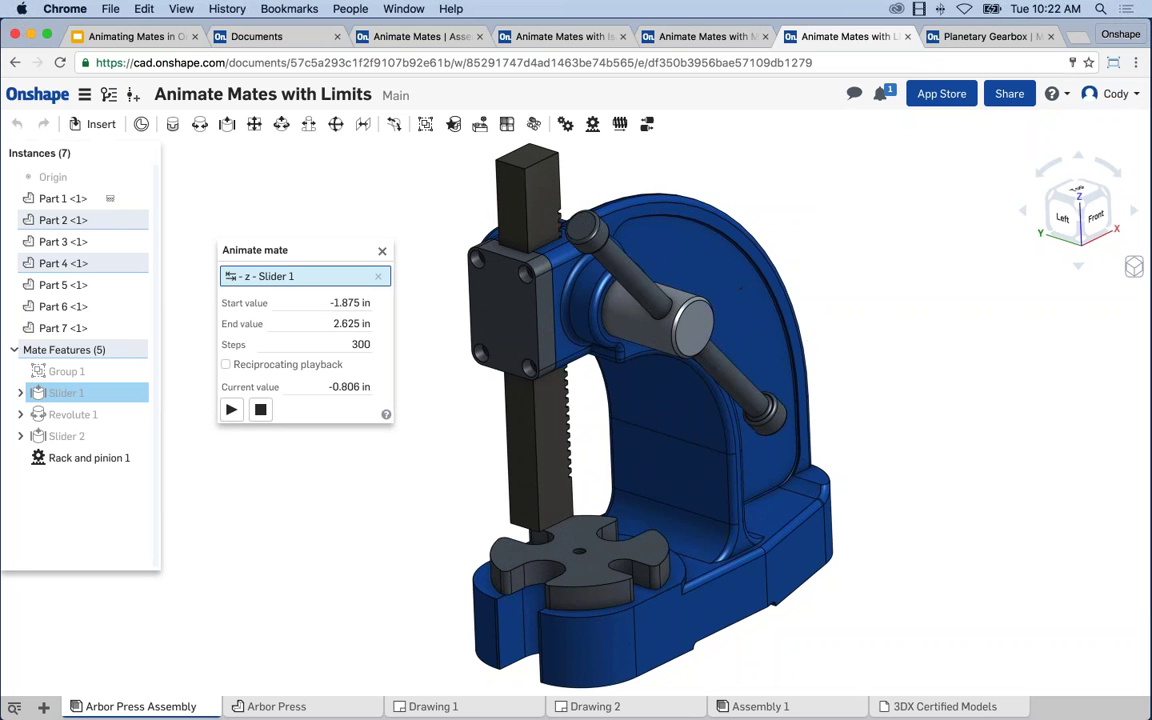
Step: Turn on reciprocating playback for the Slider 1 animation, play it, and close the animation
{"action": "scroll", "coordinate": [461, 345], "scroll_direction": "down", "scroll_amount": 3}
{"action": "left_click", "coordinate": [226, 364]}
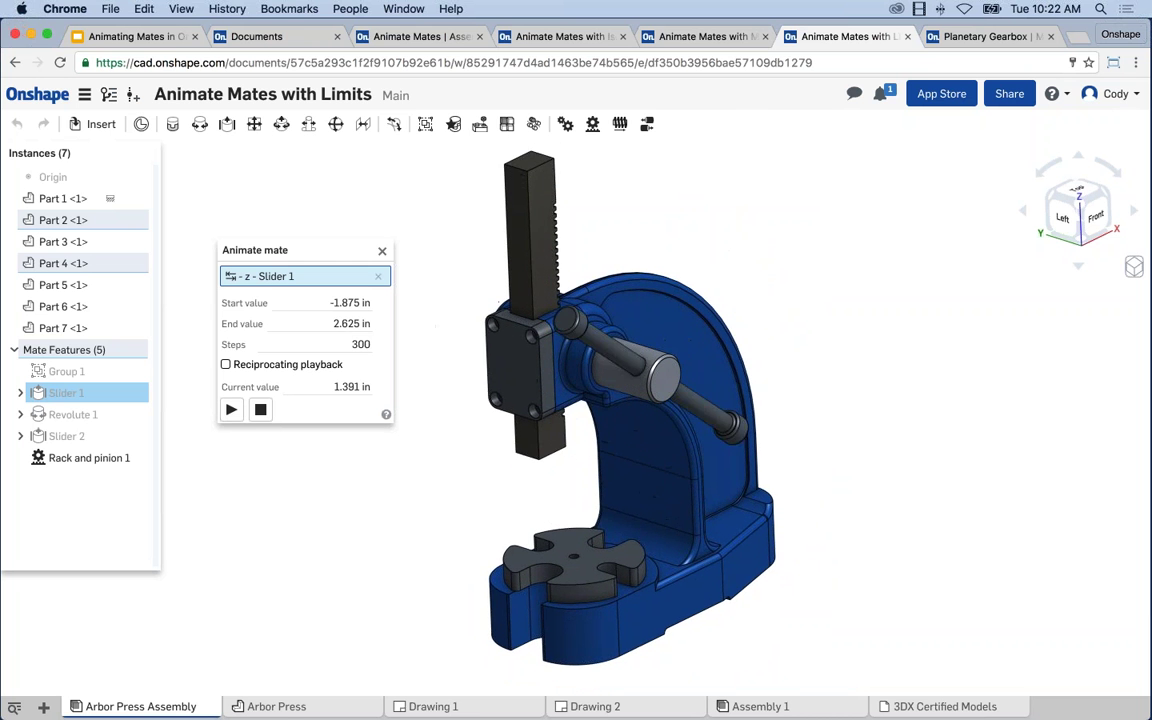
{"action": "left_click", "coordinate": [231, 409]}
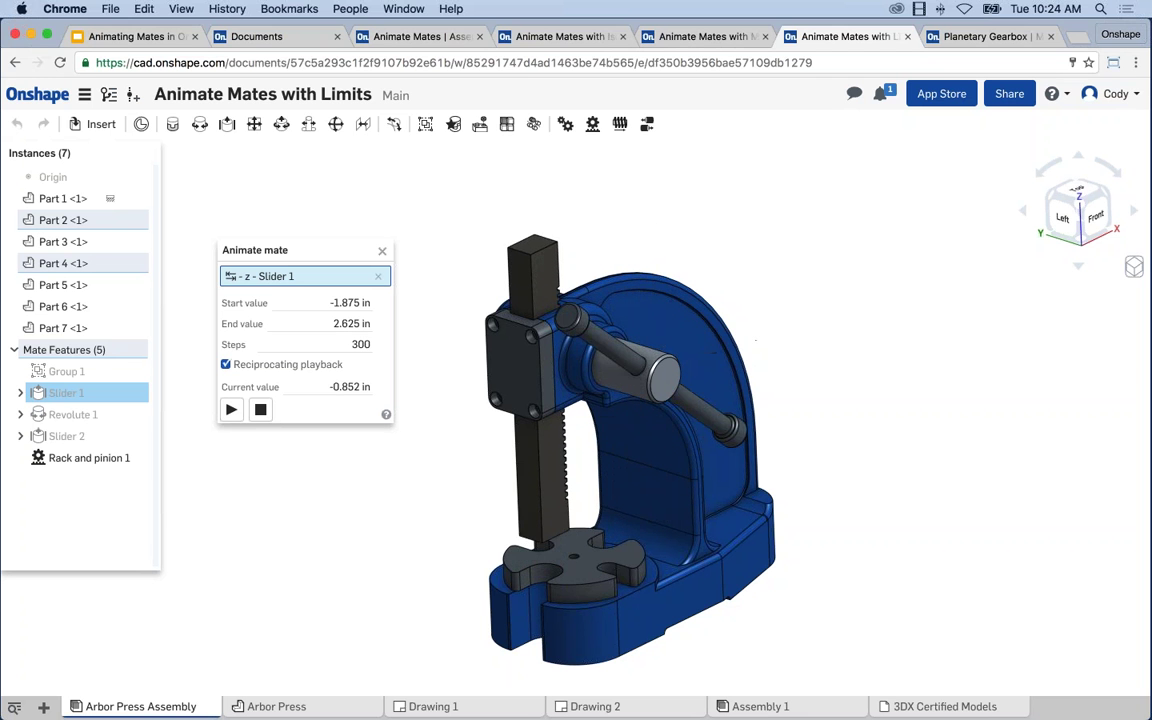
{"action": "key", "text": "Escape"}
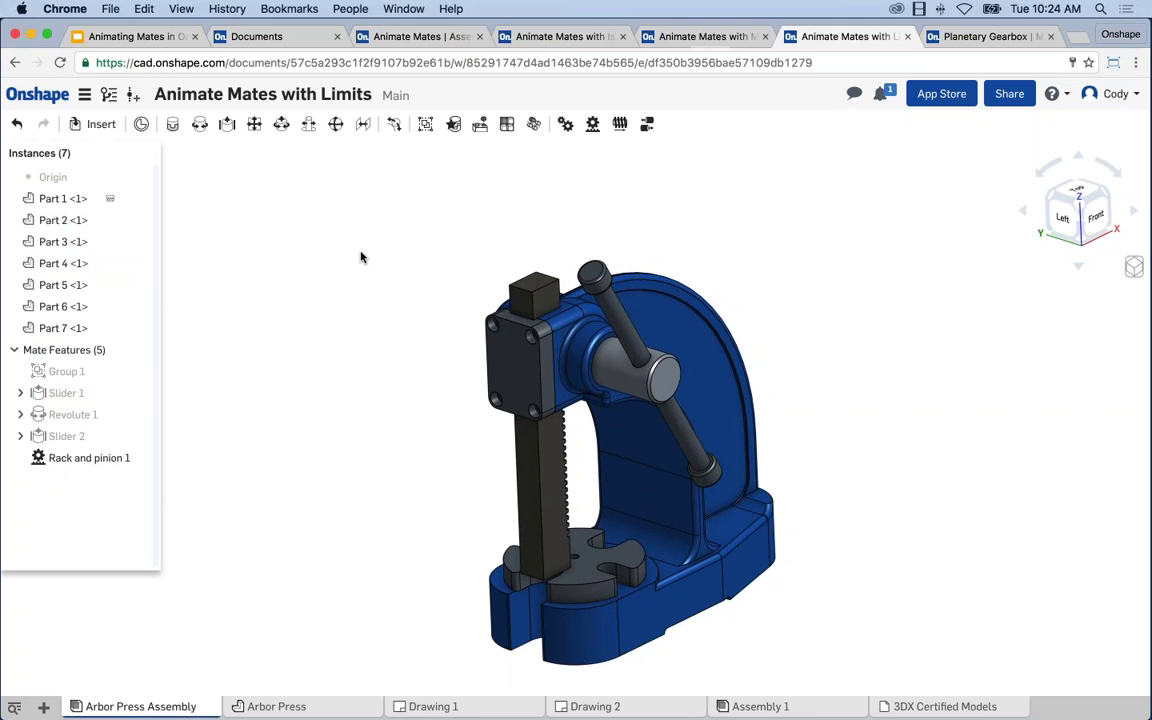
Step: Open the Slider 1 mate for editing and slide the rack up and down to check its travel against the limits
{"action": "right_click", "coordinate": [73, 392]}
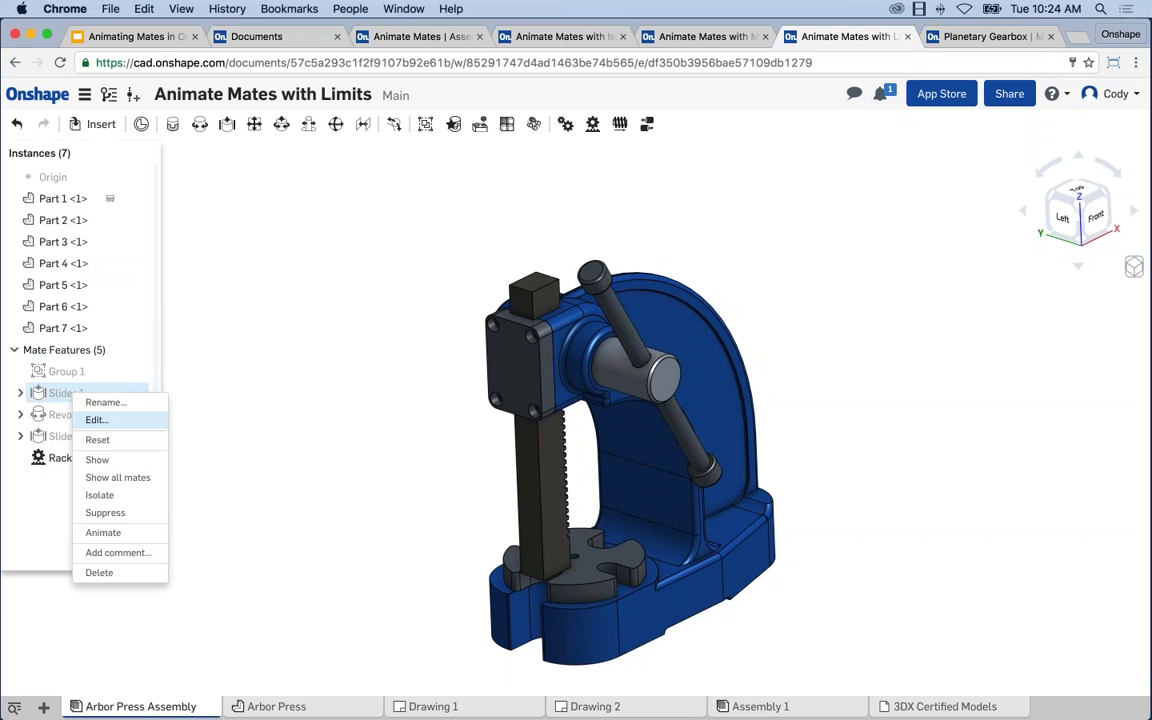
{"action": "left_click", "coordinate": [88, 419]}
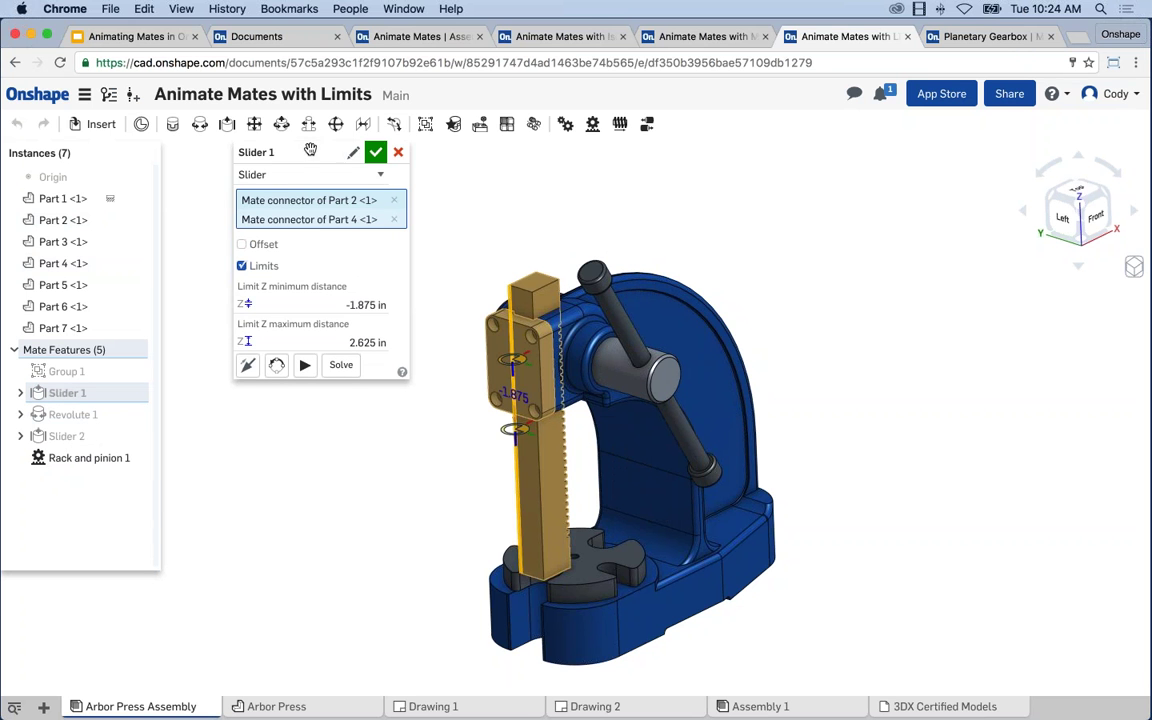
{"action": "left_click_drag", "start_coordinate": [310, 160], "coordinate": [260, 160]}
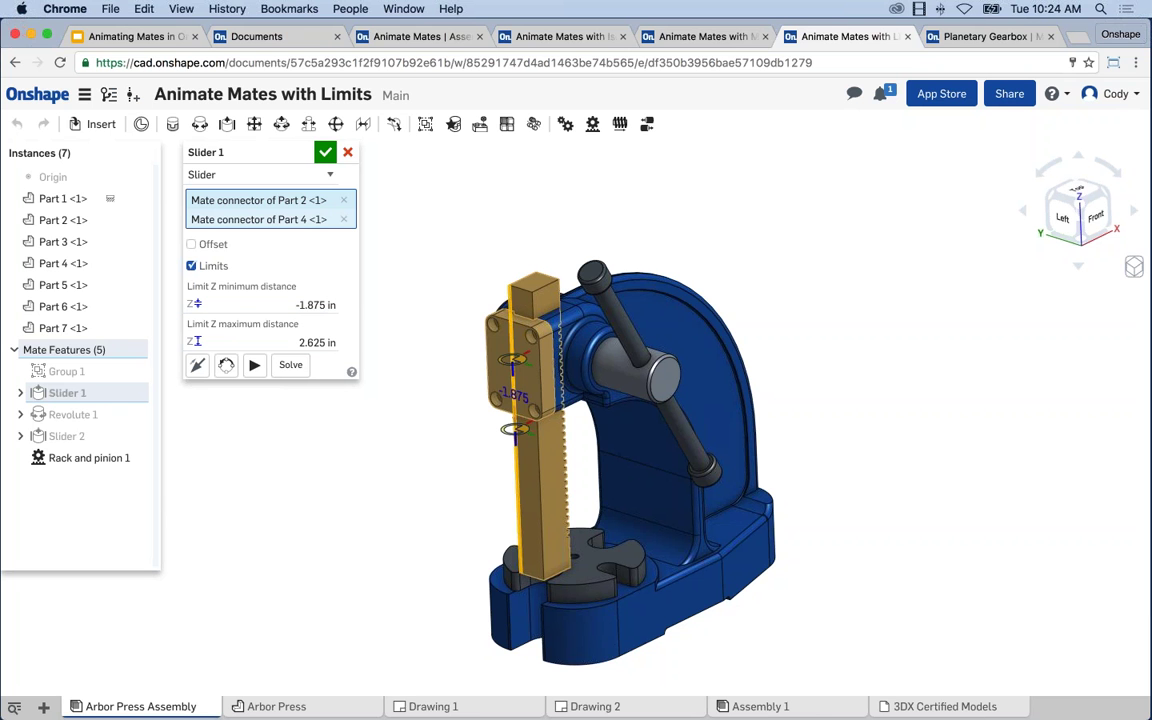
{"action": "scroll", "coordinate": [458, 443], "scroll_direction": "down", "scroll_amount": 3}
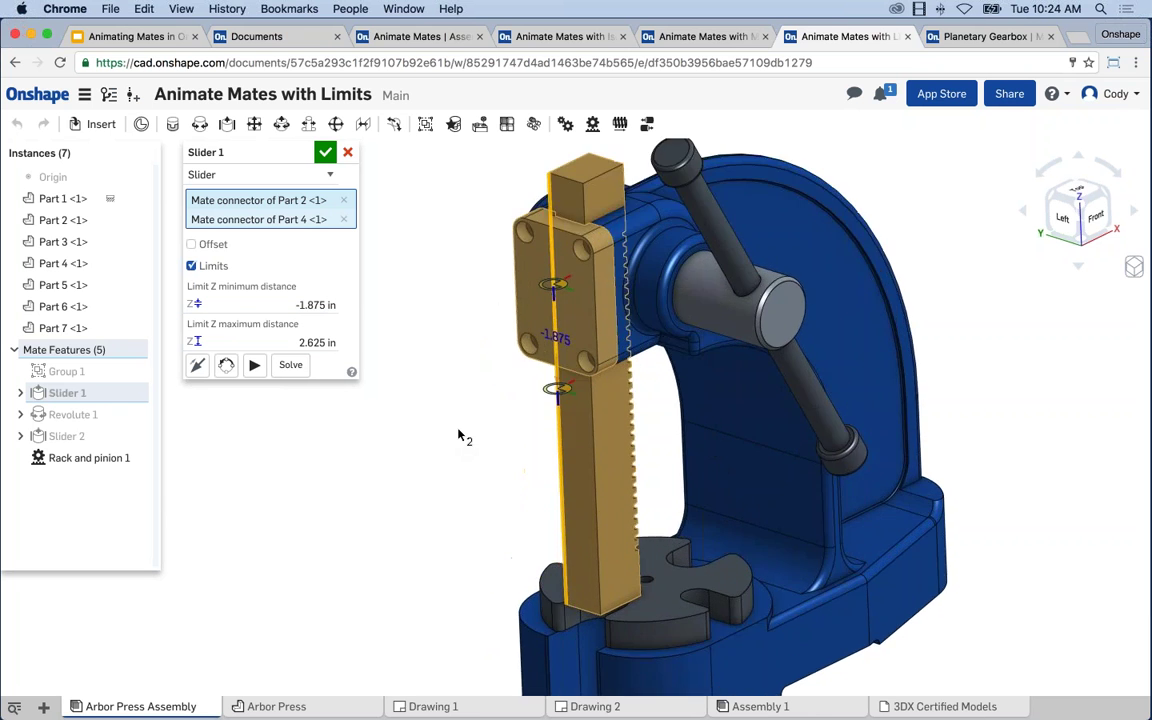
{"action": "mouse_move", "coordinate": [595, 458]}
{"action": "left_mouse_down"}
{"action": "mouse_move", "coordinate": [585, 210]}
{"action": "mouse_move", "coordinate": [578, 453]}
{"action": "left_mouse_up"}
{"action": "scroll", "coordinate": [543, 309], "scroll_direction": "up", "scroll_amount": 3}
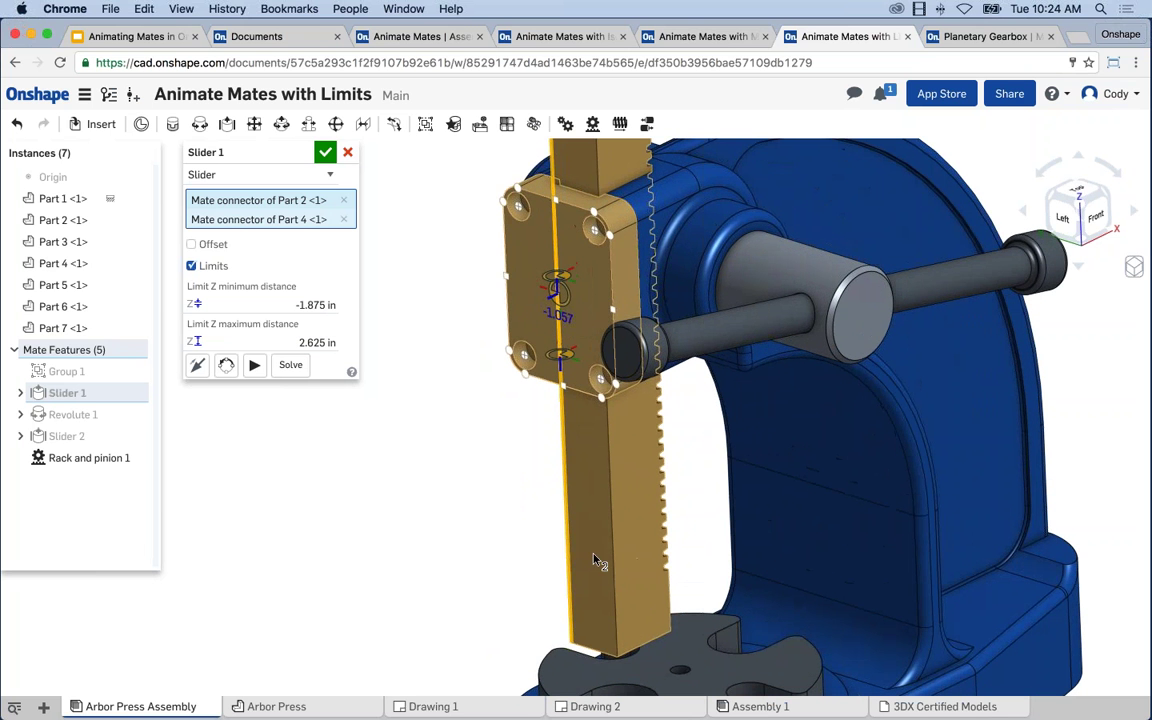
{"action": "left_click_drag", "start_coordinate": [614, 551], "coordinate": [620, 588]}
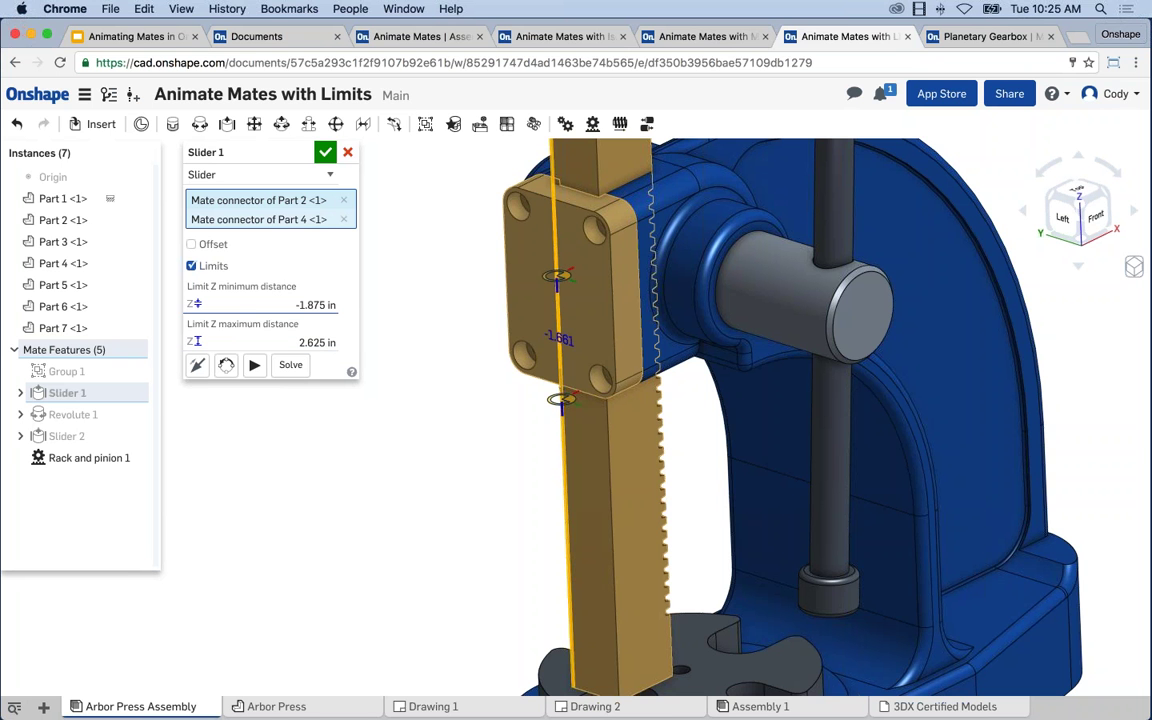
Step: Review the Slider 1 mate's minimum and maximum Z distance limits and accept the mate
{"action": "key", "text": "Tab"}
{"action": "left_click", "coordinate": [355, 345]}
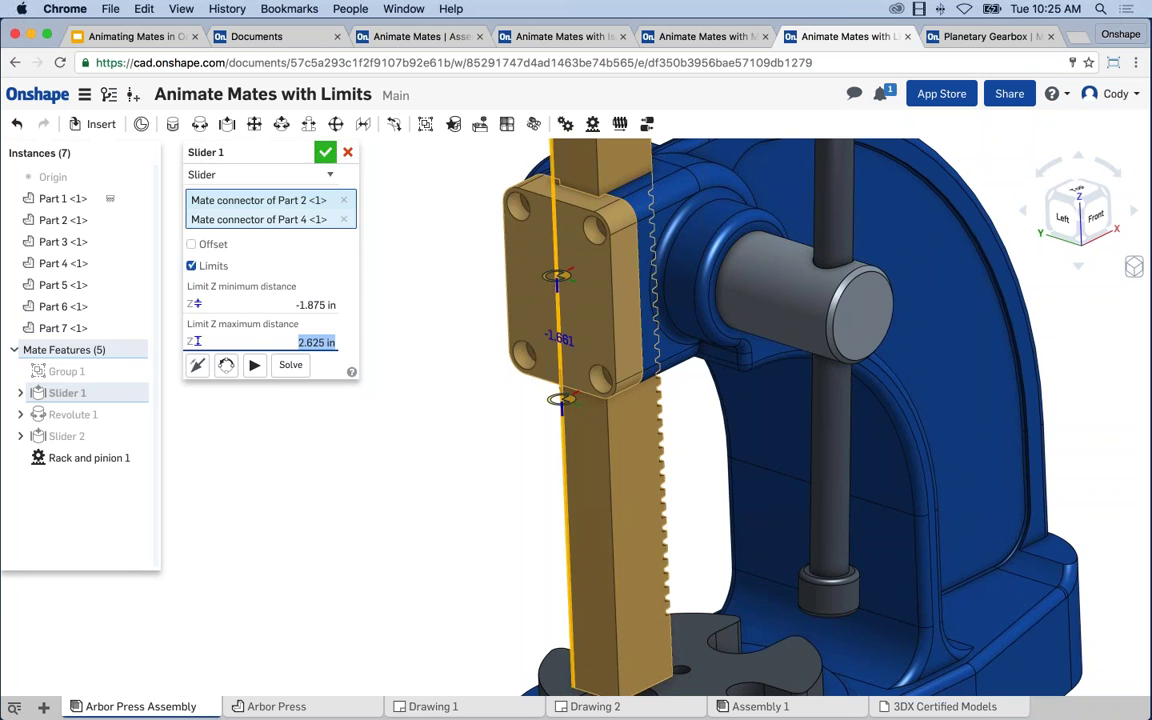
{"action": "left_click", "coordinate": [325, 152]}
{"action": "scroll", "coordinate": [295, 423], "scroll_direction": "down", "scroll_amount": 2}
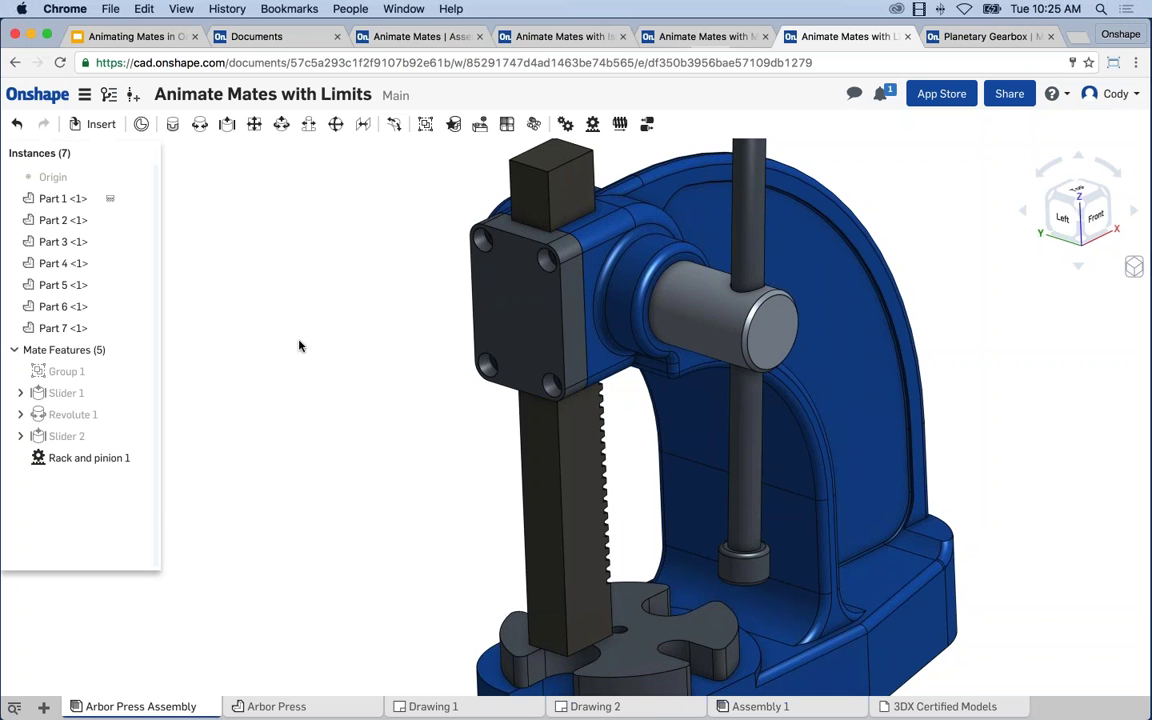
Step: Check whether the Revolute 1 mate has limits and close its settings without changes
{"action": "scroll", "coordinate": [339, 375], "scroll_direction": "down", "scroll_amount": 5}
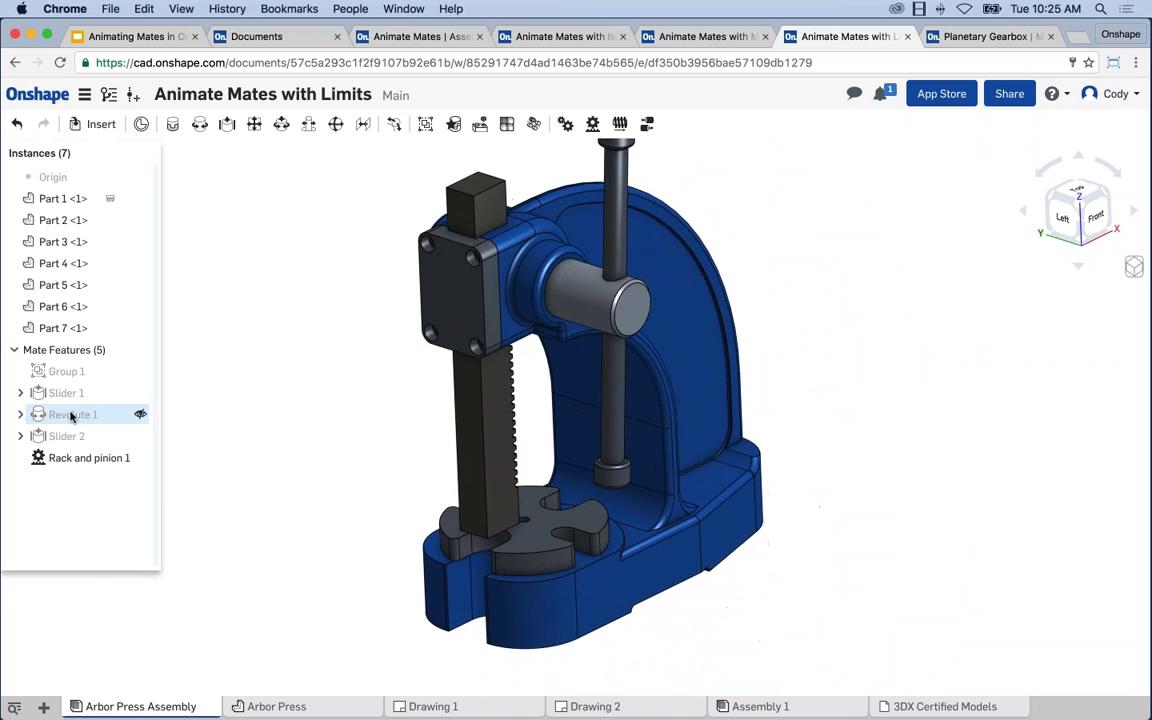
{"action": "right_click", "coordinate": [86, 415]}
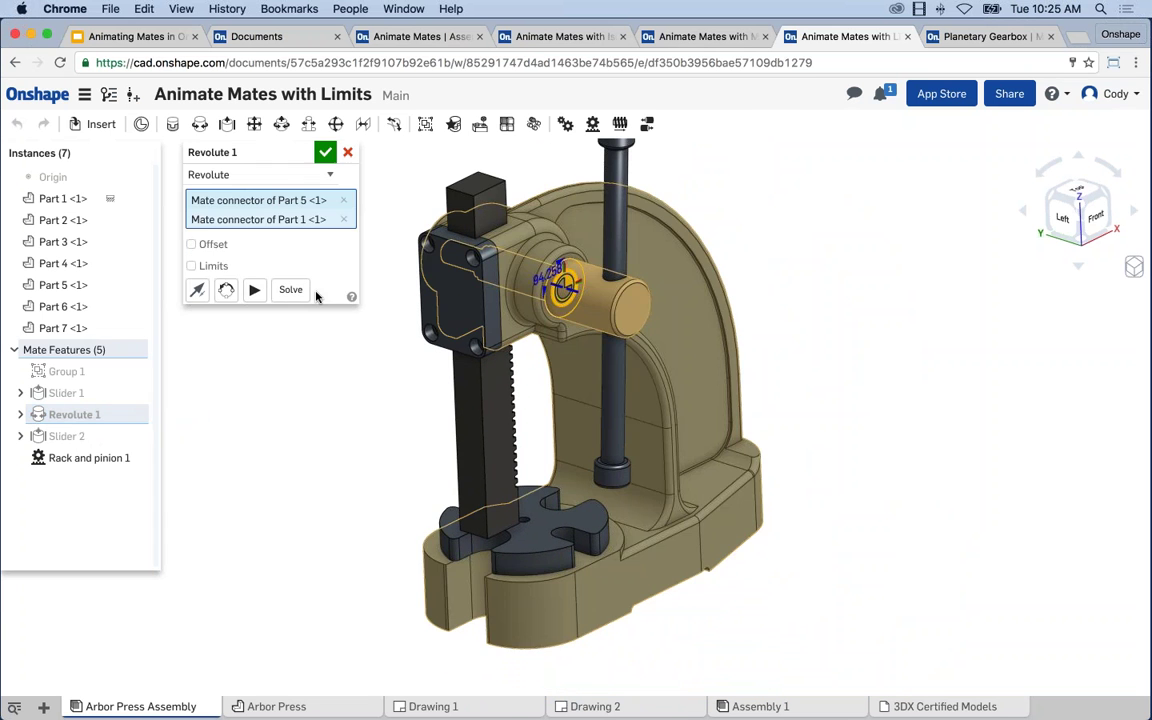
{"action": "left_click", "coordinate": [347, 152]}
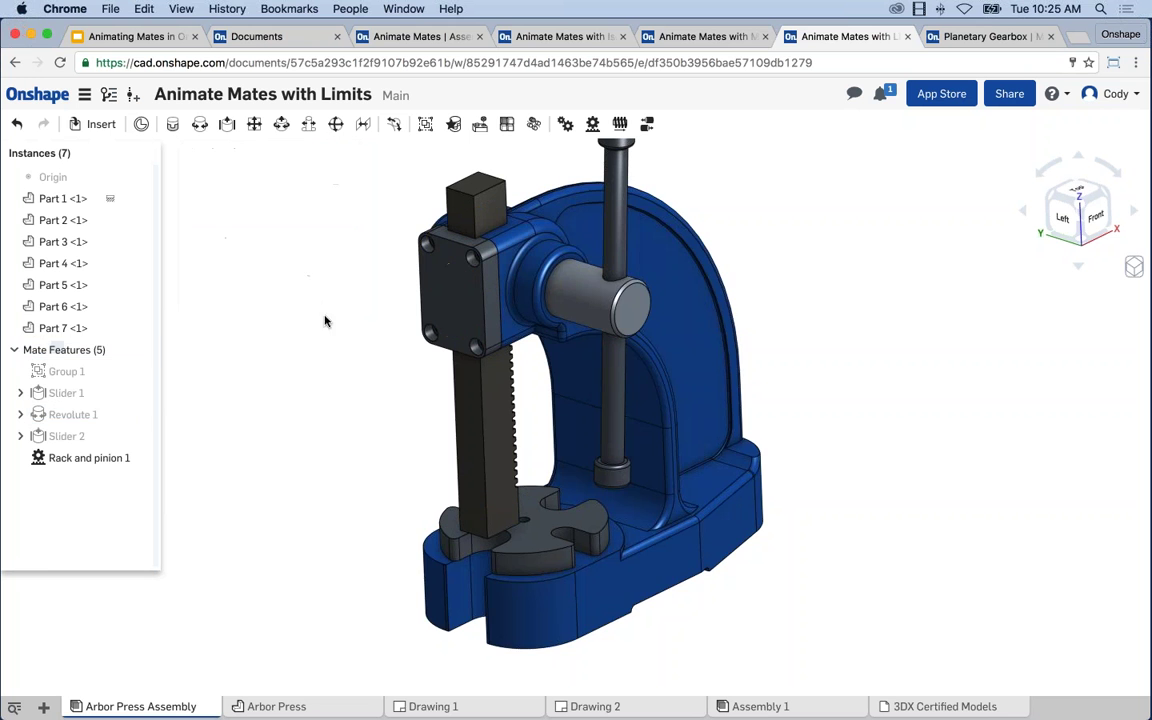
Step: Animate the Revolute 1 mate from 0 to 360 deg with 300 steps, play it, and close the animation
{"action": "right_click", "coordinate": [72, 414]}
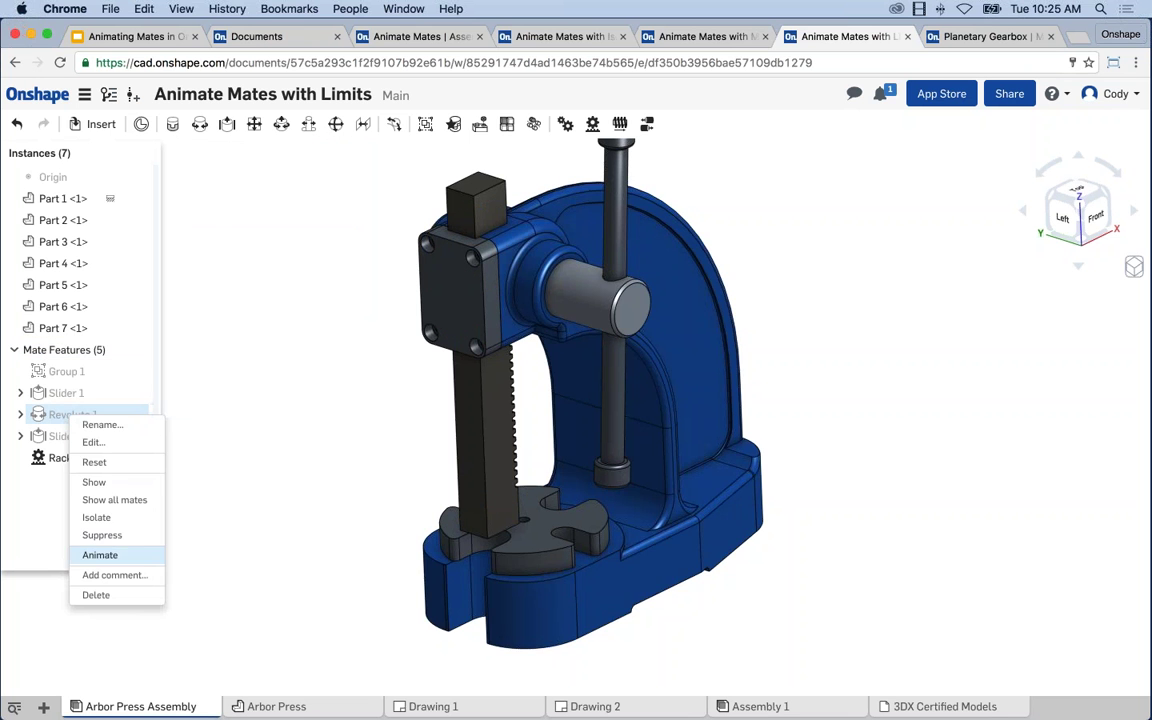
{"action": "left_click", "coordinate": [95, 499]}
{"action": "left_click", "coordinate": [300, 323]}
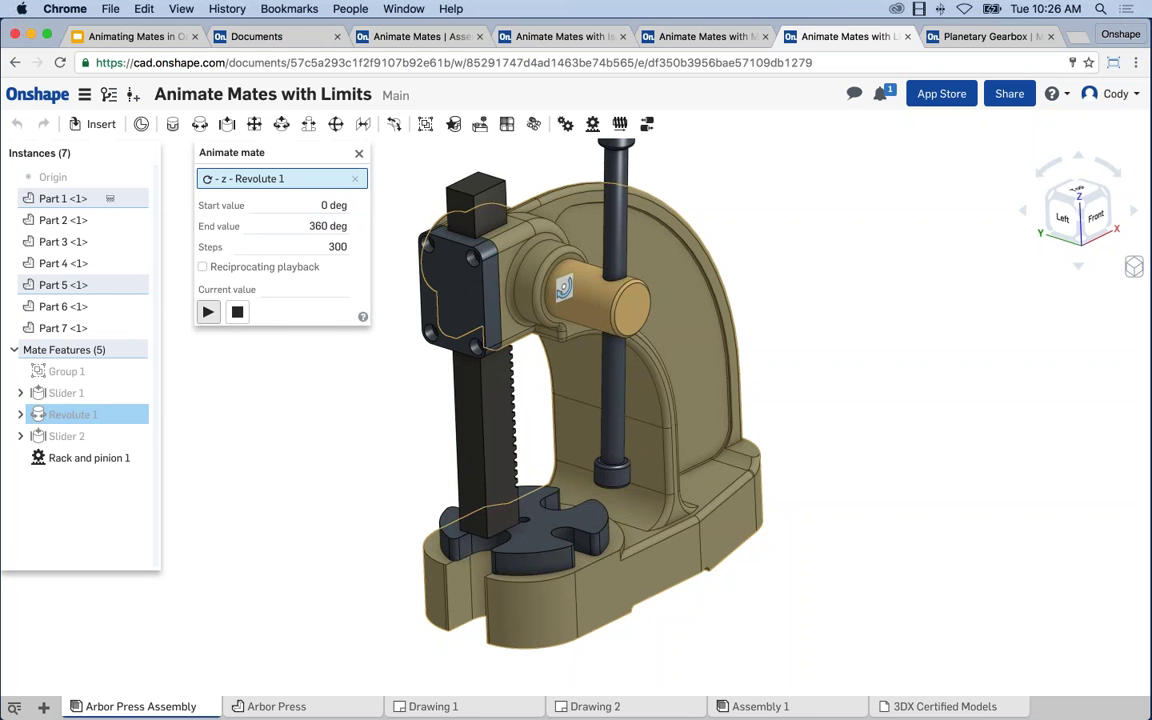
{"action": "left_click", "coordinate": [207, 312]}
{"action": "left_click", "coordinate": [359, 152]}
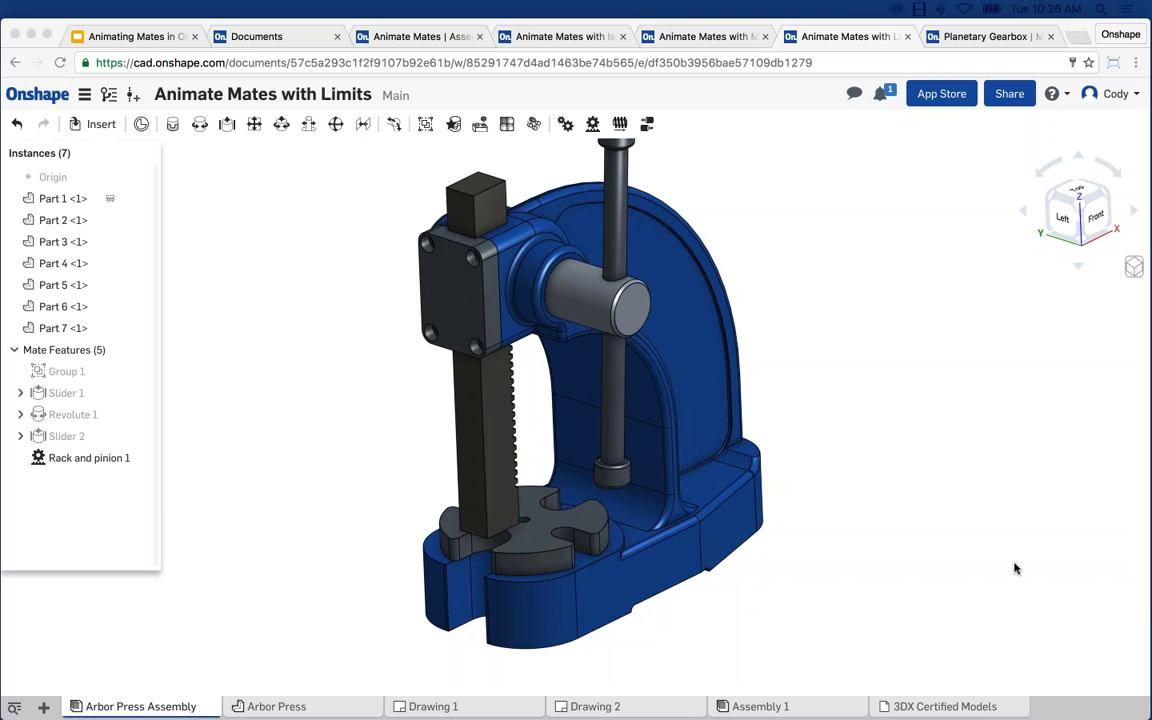
Step: Hide the Part 1 frame to inspect the rack and pinion inside the arbor press, and show it again
{"action": "middle_click_drag", "start_coordinate": [781, 403], "coordinate": [797, 427]}
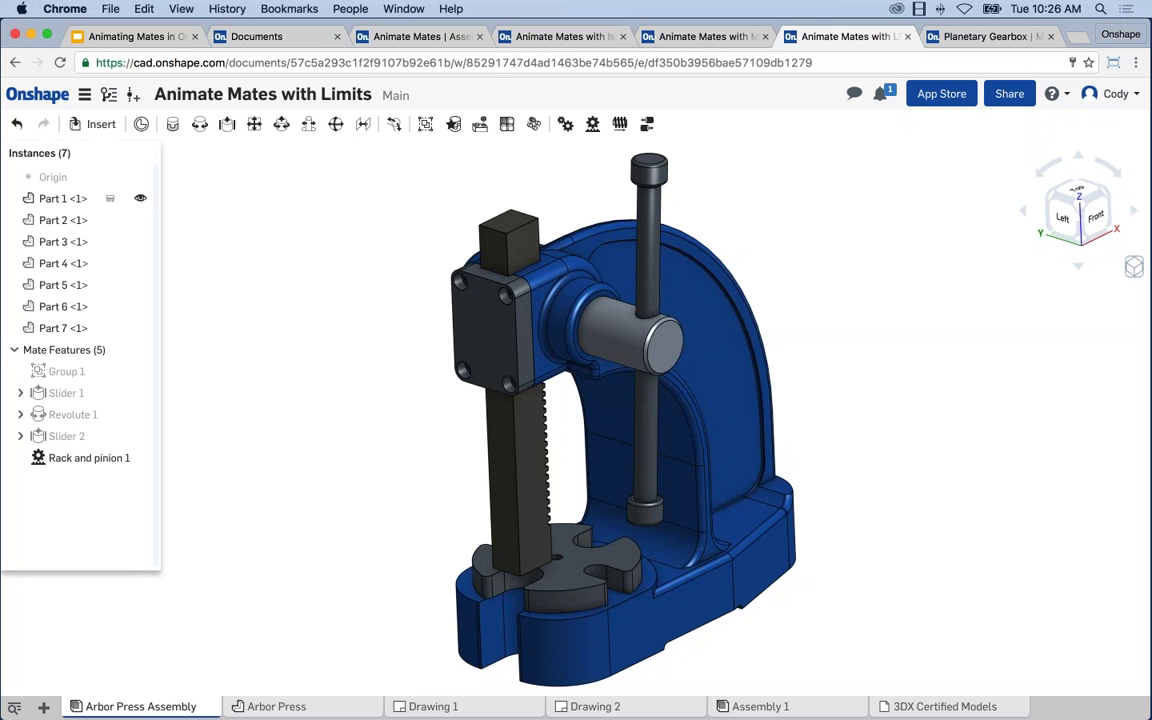
{"action": "left_click", "coordinate": [141, 201]}
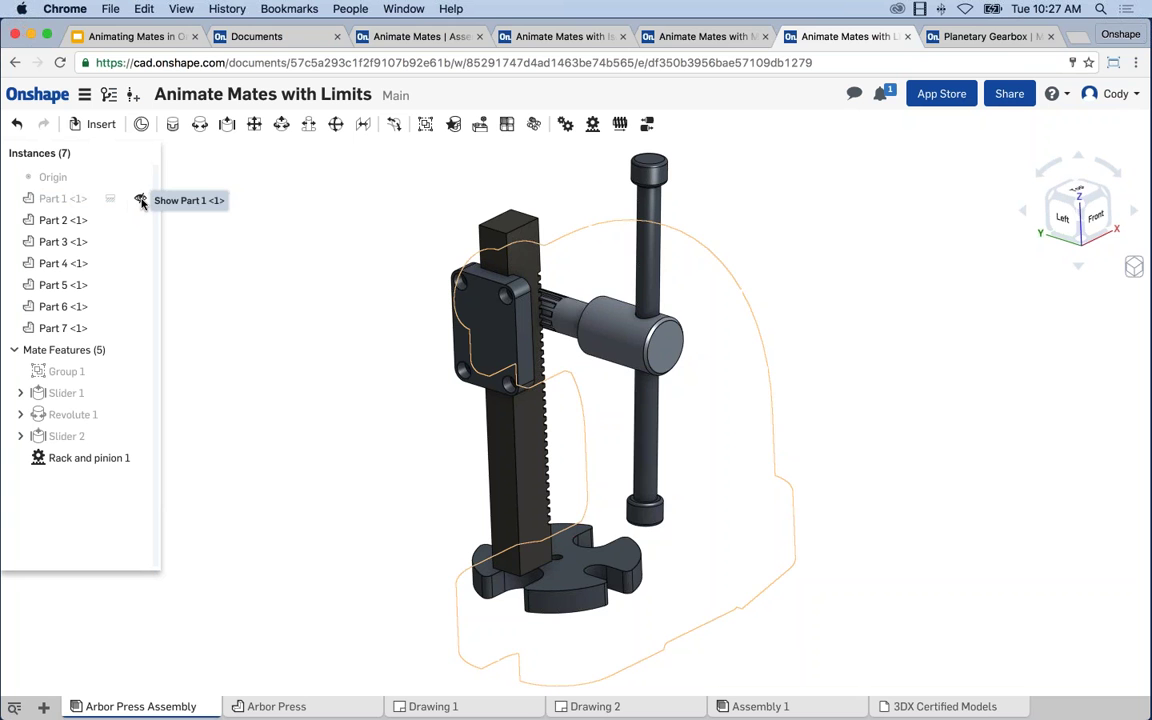
{"action": "left_click", "coordinate": [141, 201]}
{"action": "left_click", "coordinate": [141, 201]}
{"action": "left_click", "coordinate": [141, 201]}
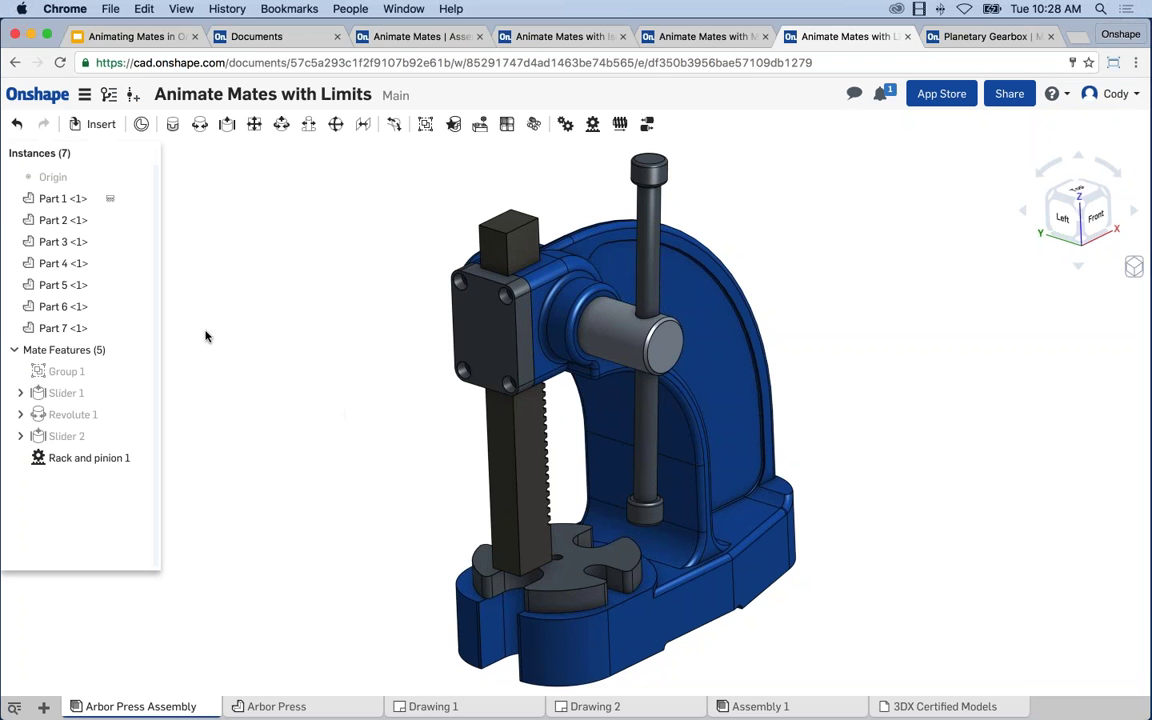
Step: Try the opacity setting of Part 1's appearance in the Arbor Press part studio, cancel it, and return to the Arbor Press Assembly
{"action": "left_click", "coordinate": [276, 706]}
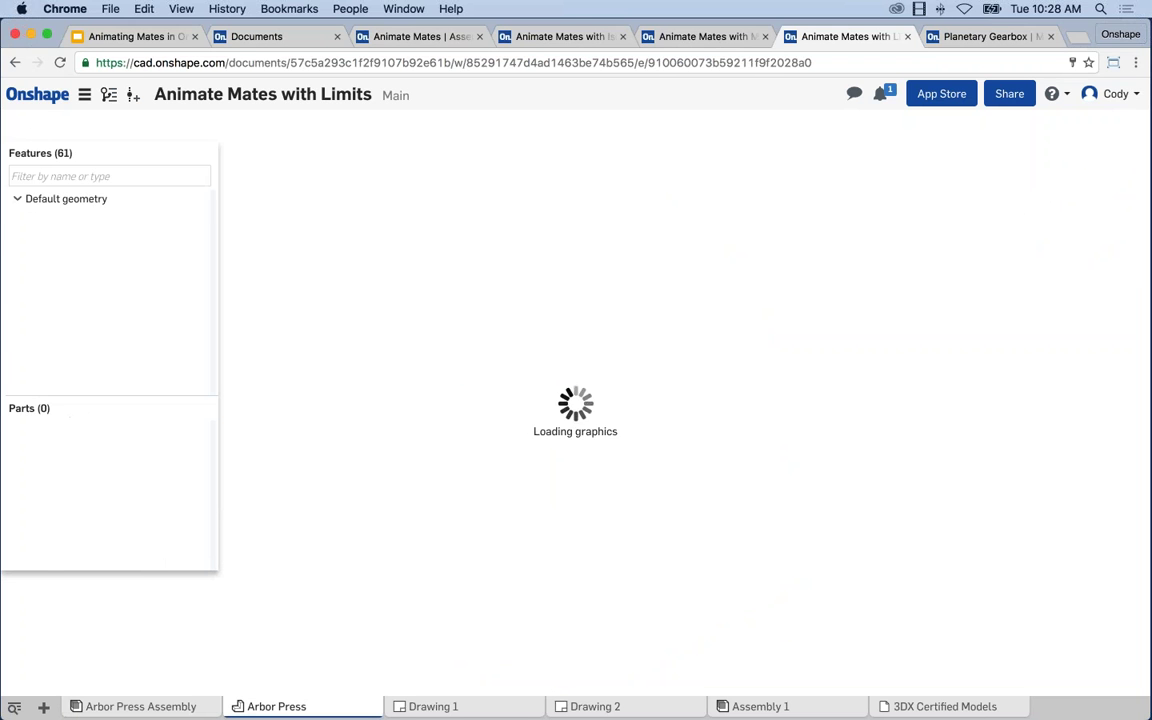
{"action": "right_click_drag", "start_coordinate": [388, 368], "coordinate": [591, 393]}
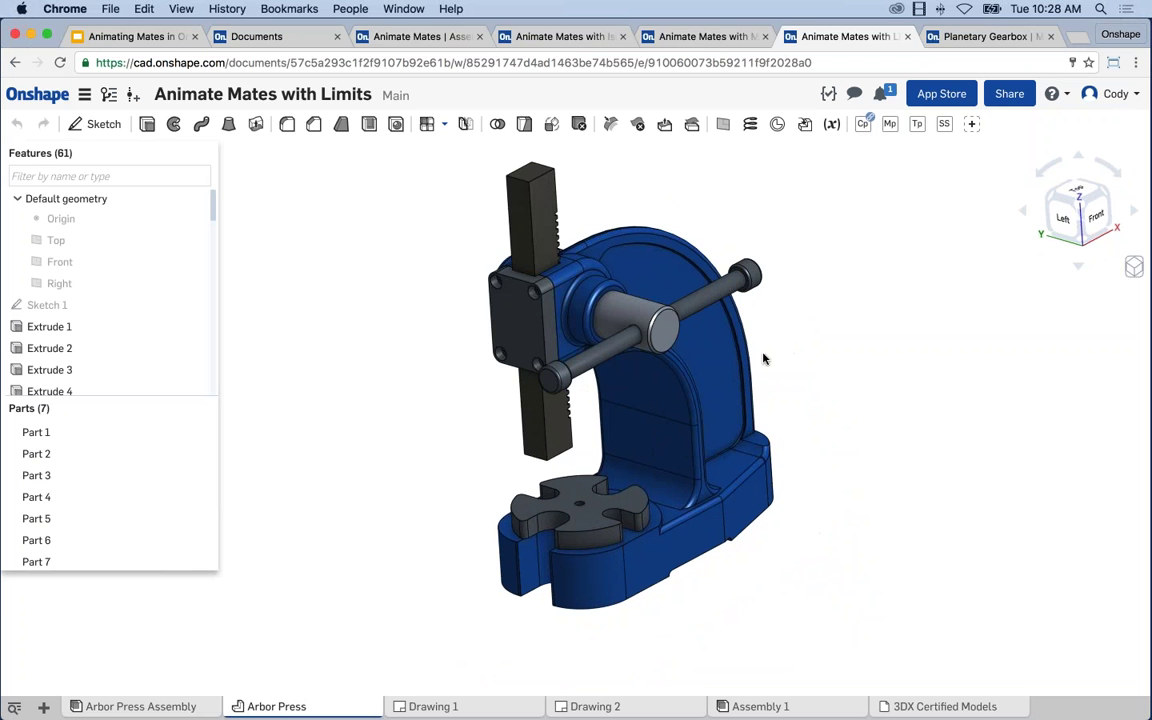
{"action": "middle_click_drag", "start_coordinate": [570, 221], "coordinate": [566, 228]}
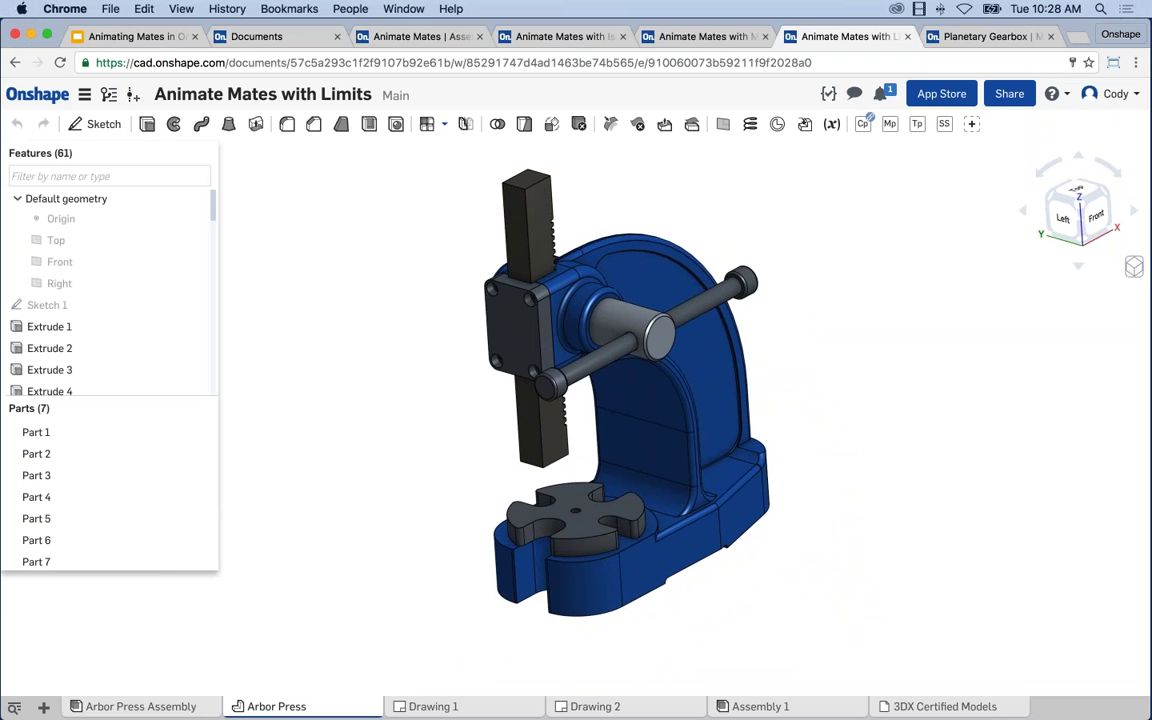
{"action": "right_click", "coordinate": [95, 433]}
{"action": "left_click", "coordinate": [152, 668]}
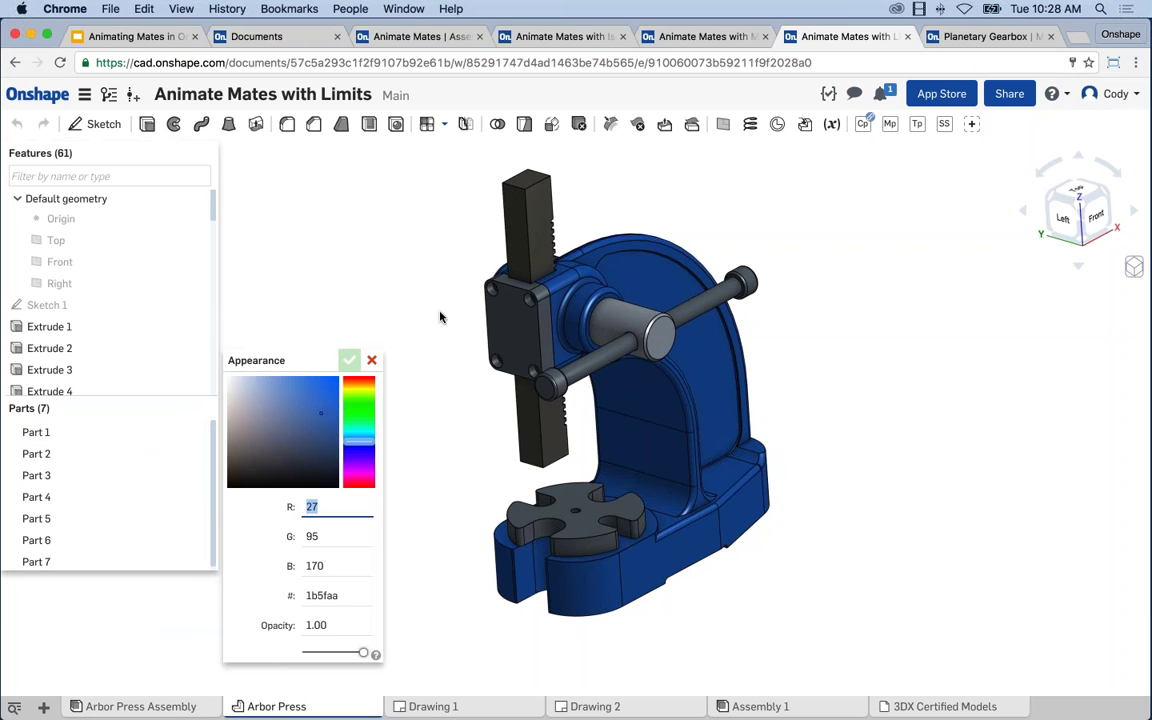
{"action": "mouse_move", "coordinate": [363, 652]}
{"action": "left_mouse_down"}
{"action": "mouse_move", "coordinate": [327, 653]}
{"action": "mouse_move", "coordinate": [364, 653]}
{"action": "left_mouse_up"}
{"action": "left_click", "coordinate": [371, 360]}
{"action": "left_click", "coordinate": [176, 702]}
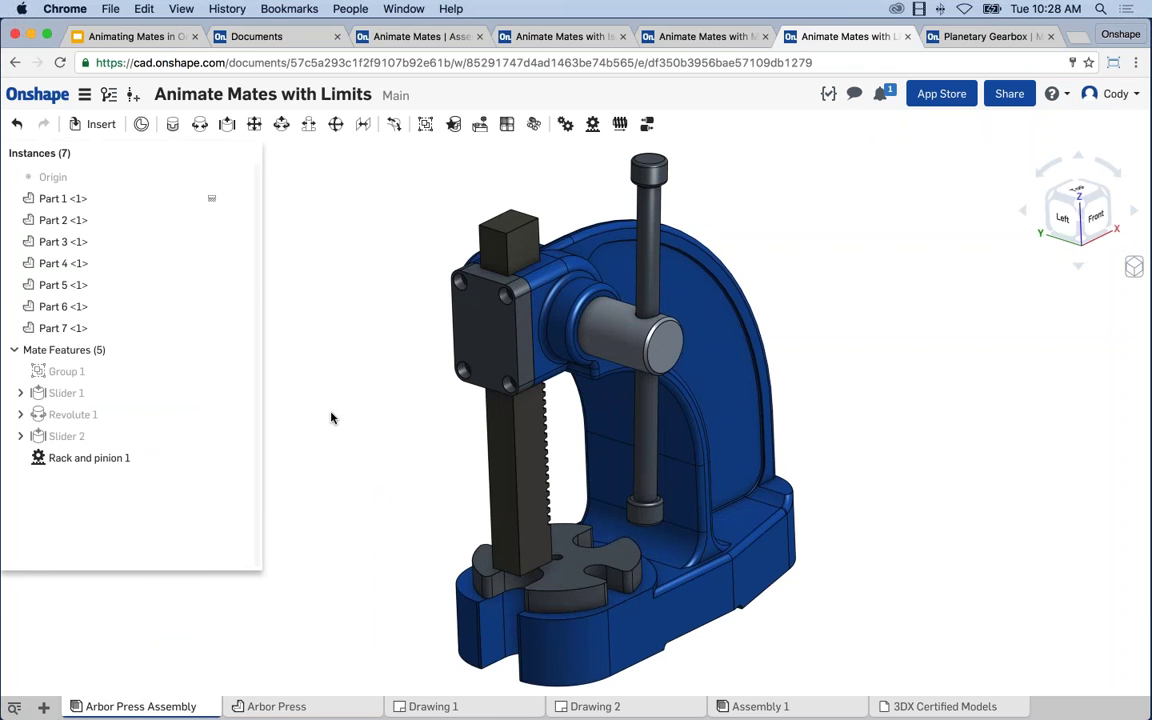
Step: Isolate the rack and pinion shaft, Part 4 and Part 5, to view their engagement, and close the isolation
{"action": "left_click", "coordinate": [514, 462]}
{"action": "left_click", "coordinate": [127, 285]}
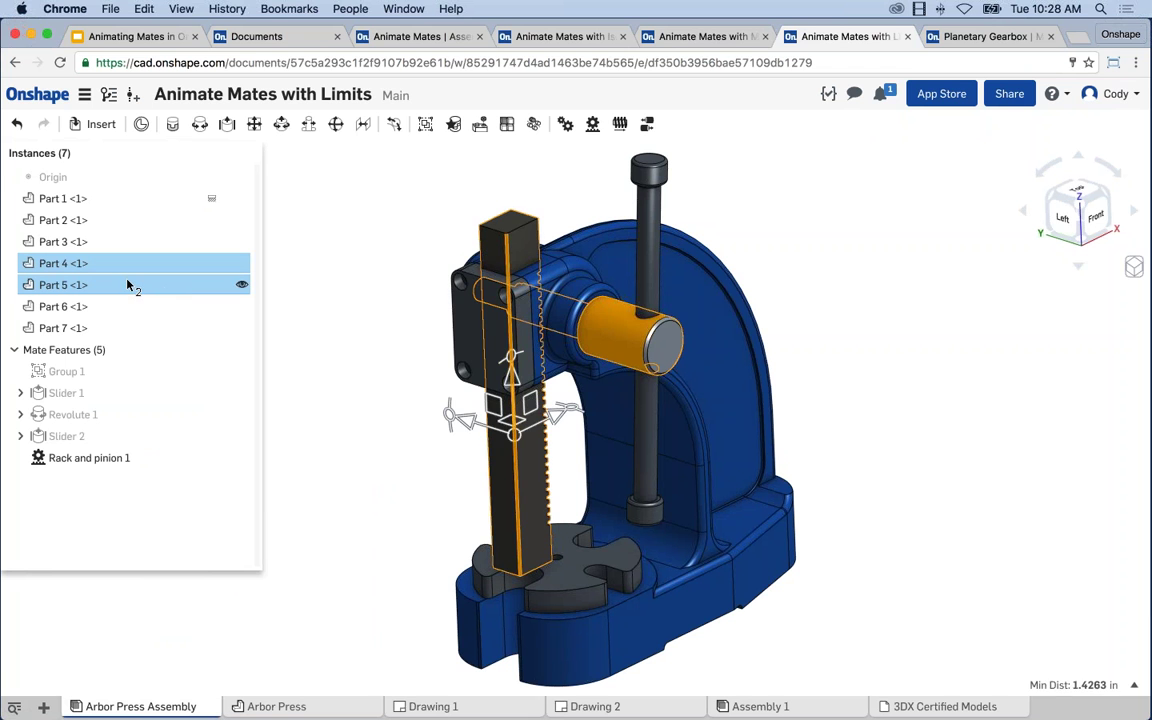
{"action": "right_click", "coordinate": [127, 285]}
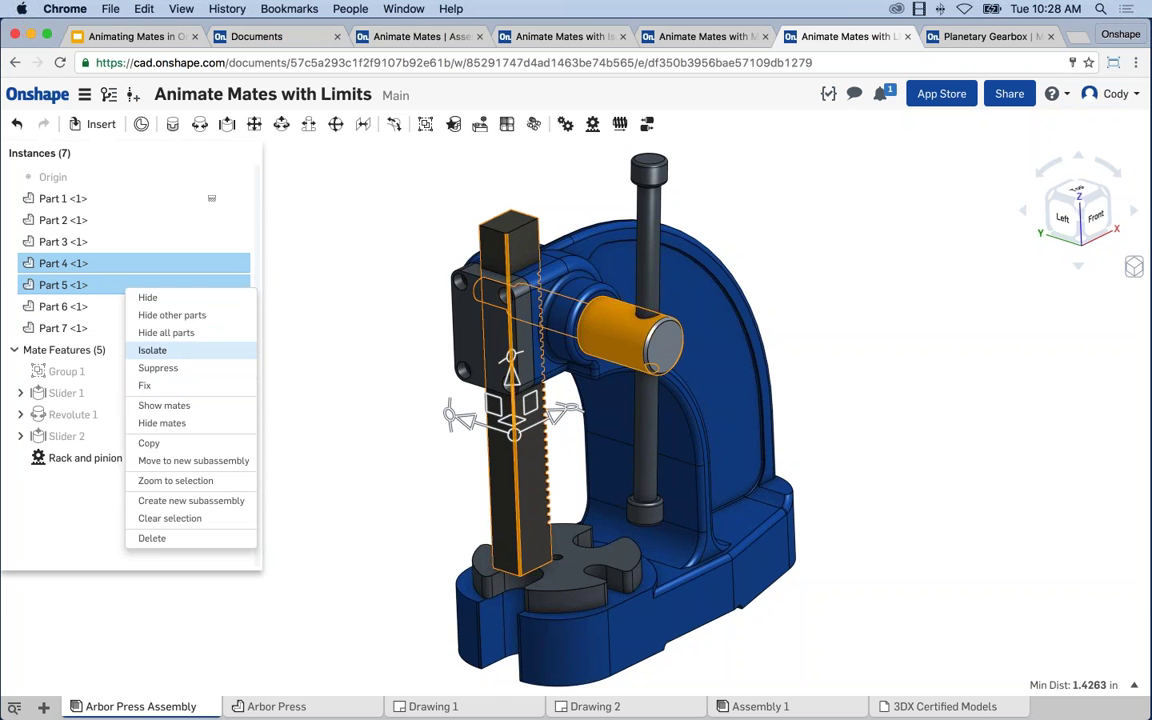
{"action": "left_click", "coordinate": [152, 350]}
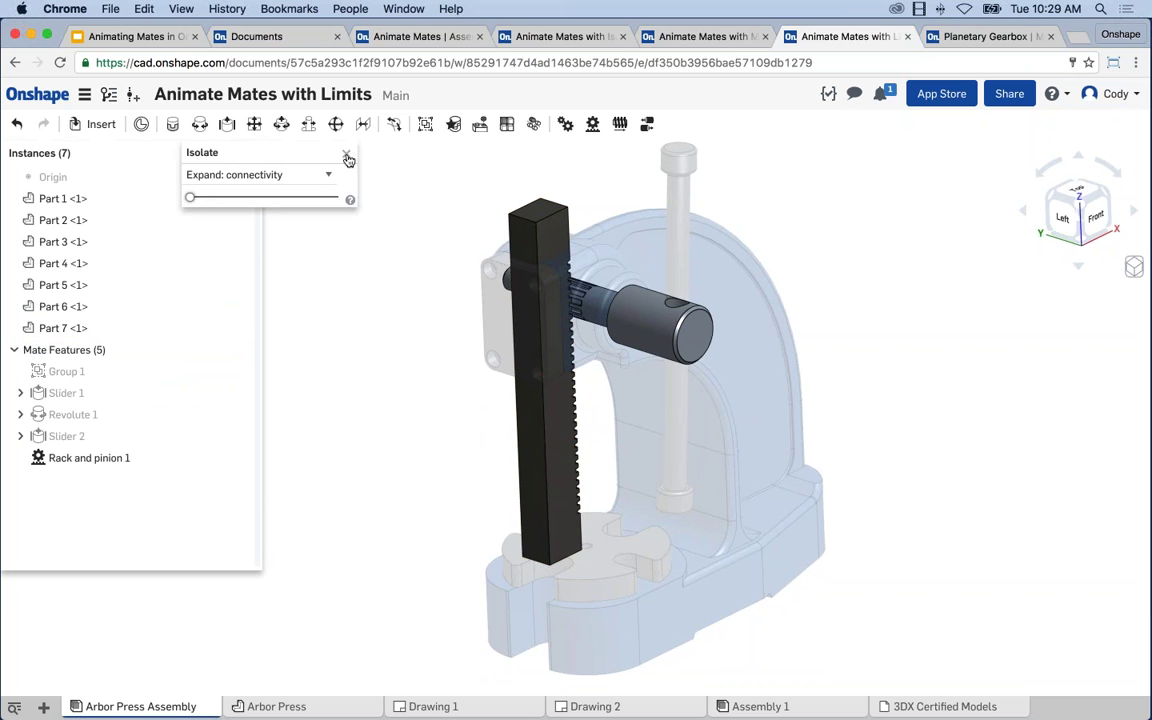
{"action": "left_click", "coordinate": [346, 156]}
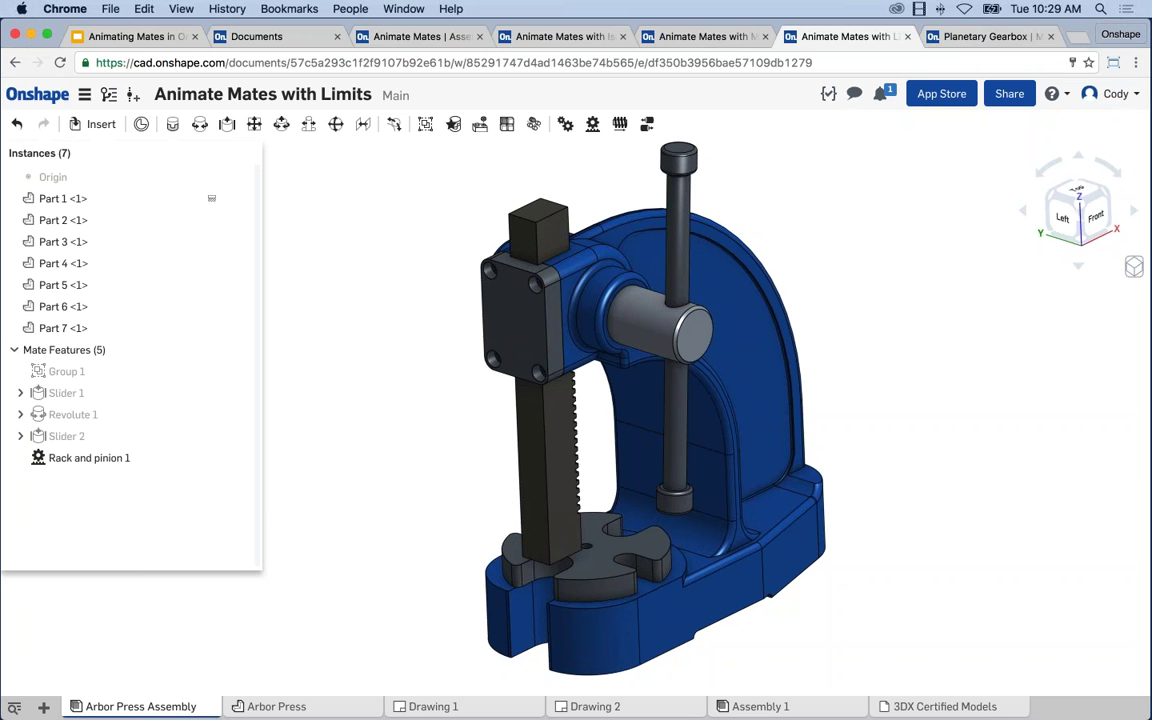
Step: Switch to the Planetary Gearbox document and inspect its exposed gear stages from the back
{"action": "left_click", "coordinate": [957, 37]}
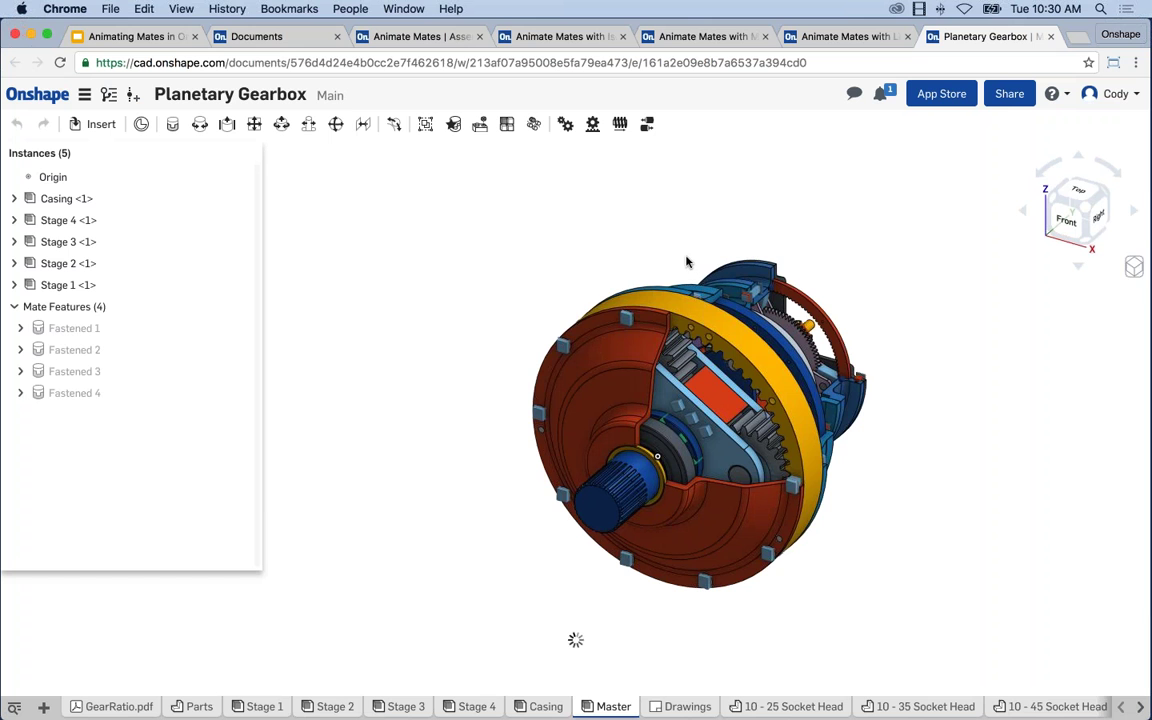
{"action": "right_click_drag", "start_coordinate": [661, 242], "coordinate": [800, 480]}
{"action": "scroll", "coordinate": [800, 480], "scroll_direction": "up", "scroll_amount": 5}
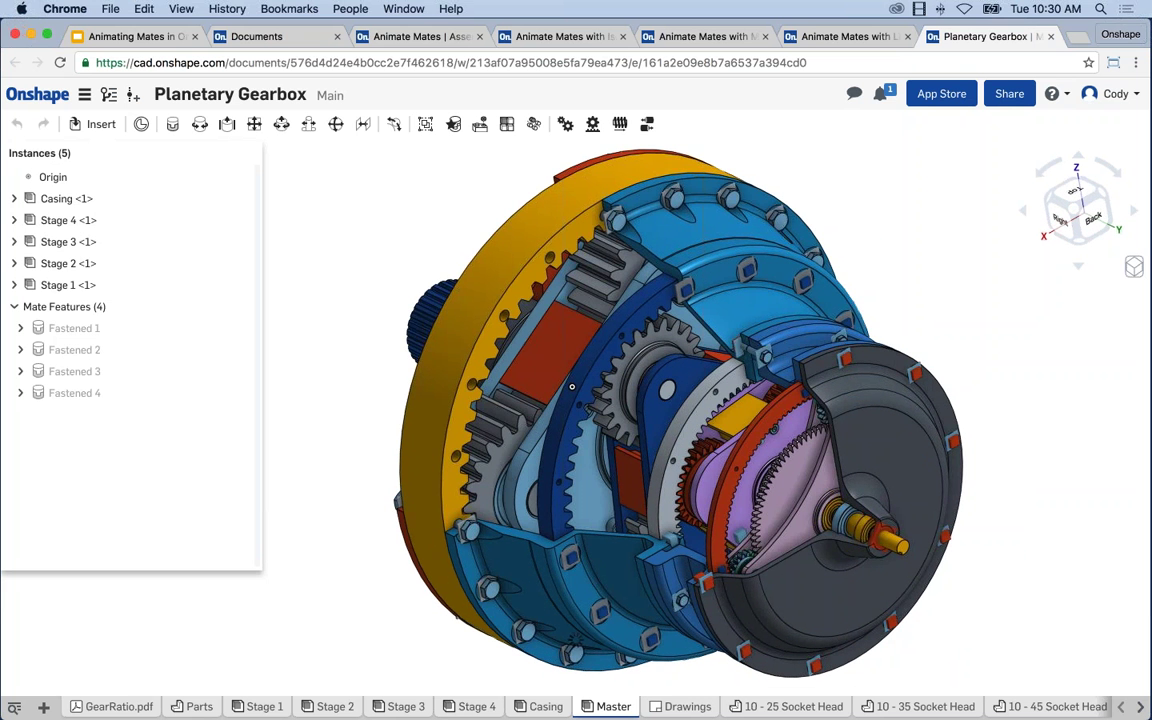
Step: Expand the Stage 4 subassembly and its mate features, and select the Sun Revolute - Animate This One mate
{"action": "left_click", "coordinate": [14, 220]}
{"action": "left_click", "coordinate": [57, 221]}
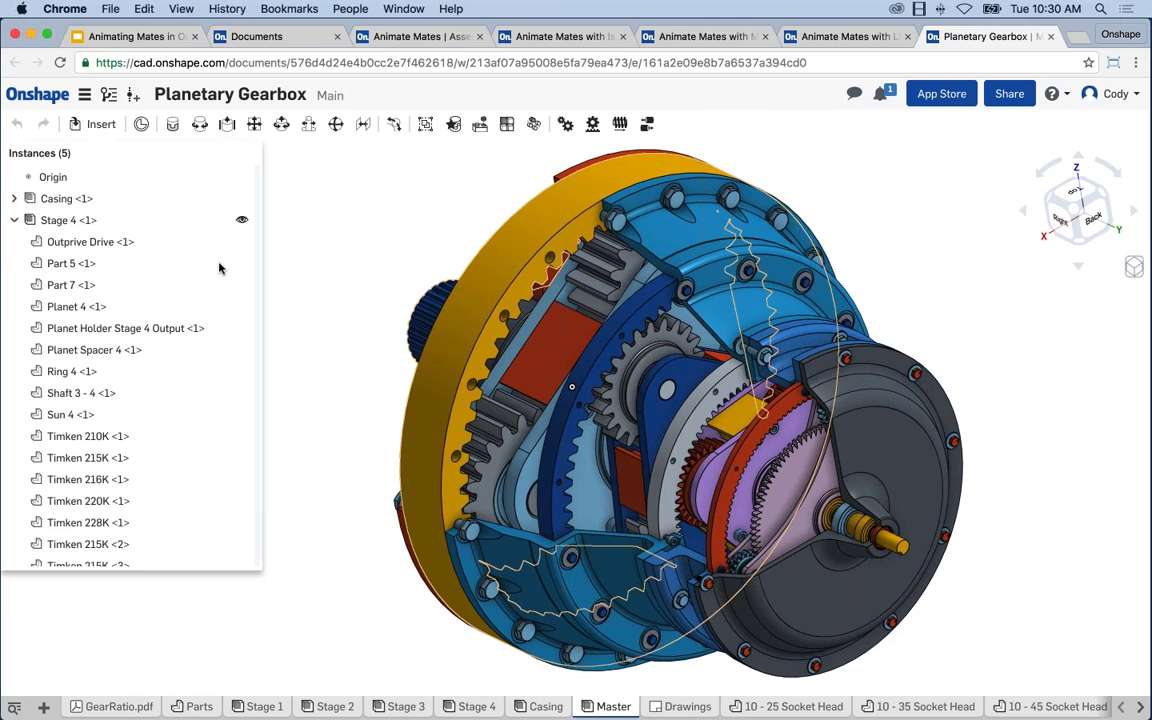
{"action": "scroll", "coordinate": [206, 334], "scroll_direction": "down", "scroll_amount": 5}
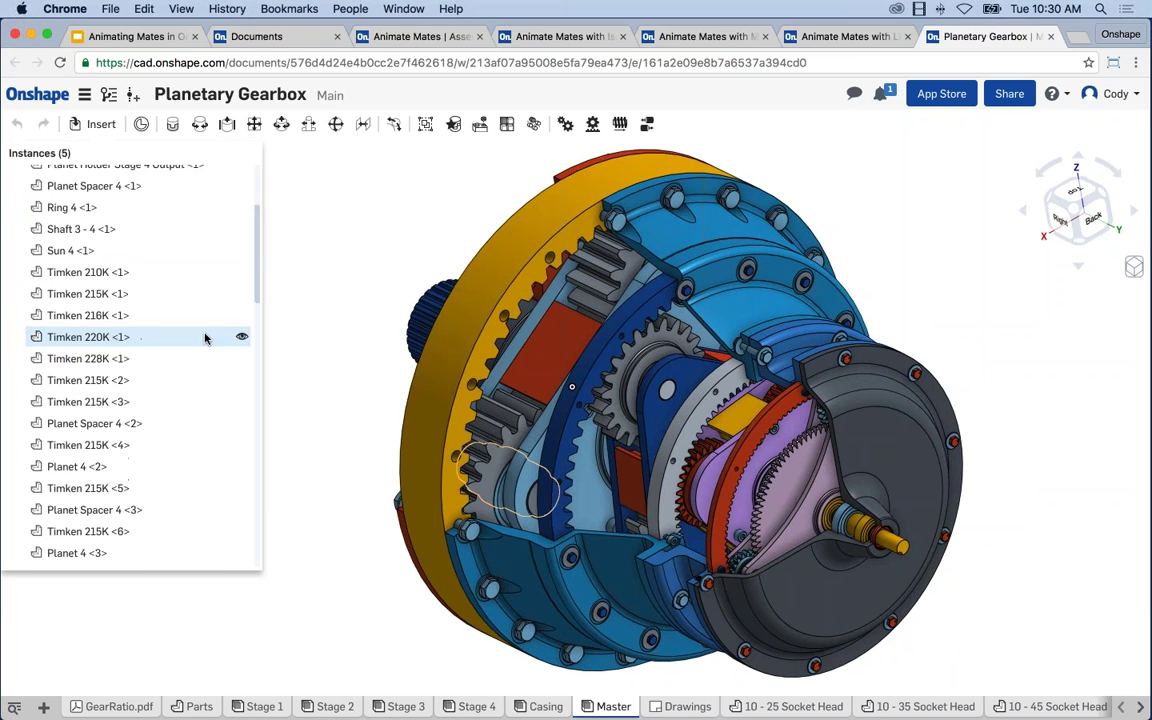
{"action": "scroll", "coordinate": [200, 376], "scroll_direction": "down", "scroll_amount": 10}
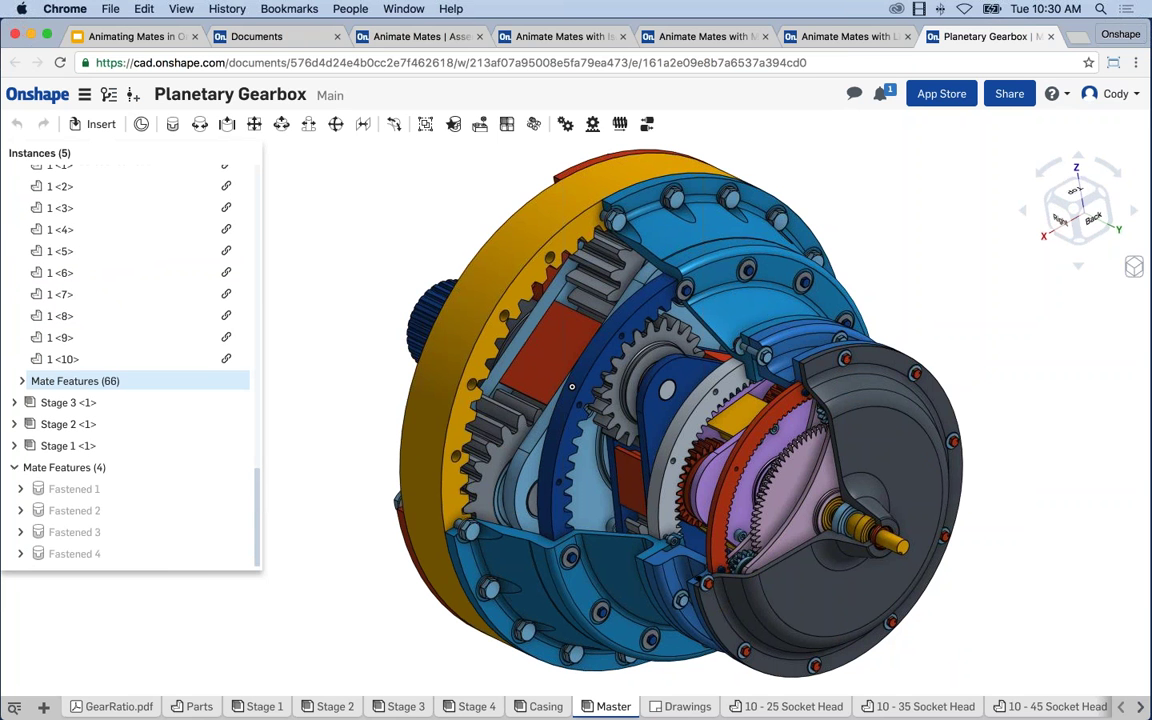
{"action": "left_click", "coordinate": [18, 382]}
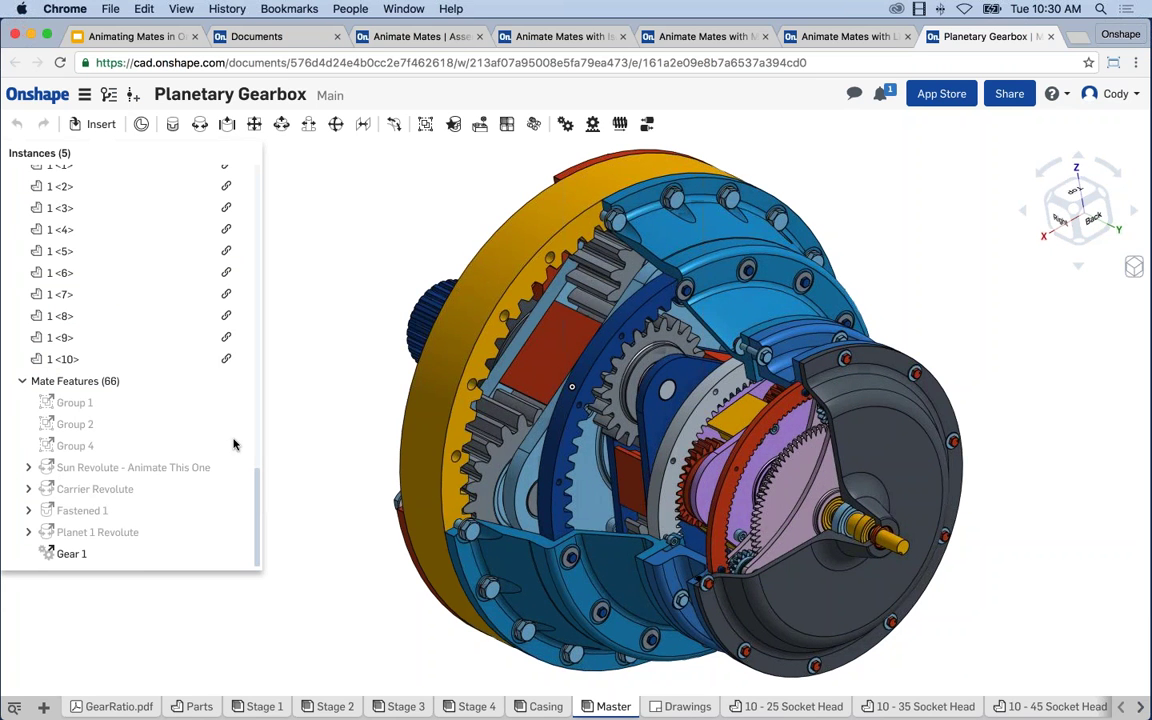
{"action": "scroll", "coordinate": [233, 446], "scroll_direction": "down", "scroll_amount": 5}
{"action": "scroll", "coordinate": [241, 535], "scroll_direction": "up", "scroll_amount": 2}
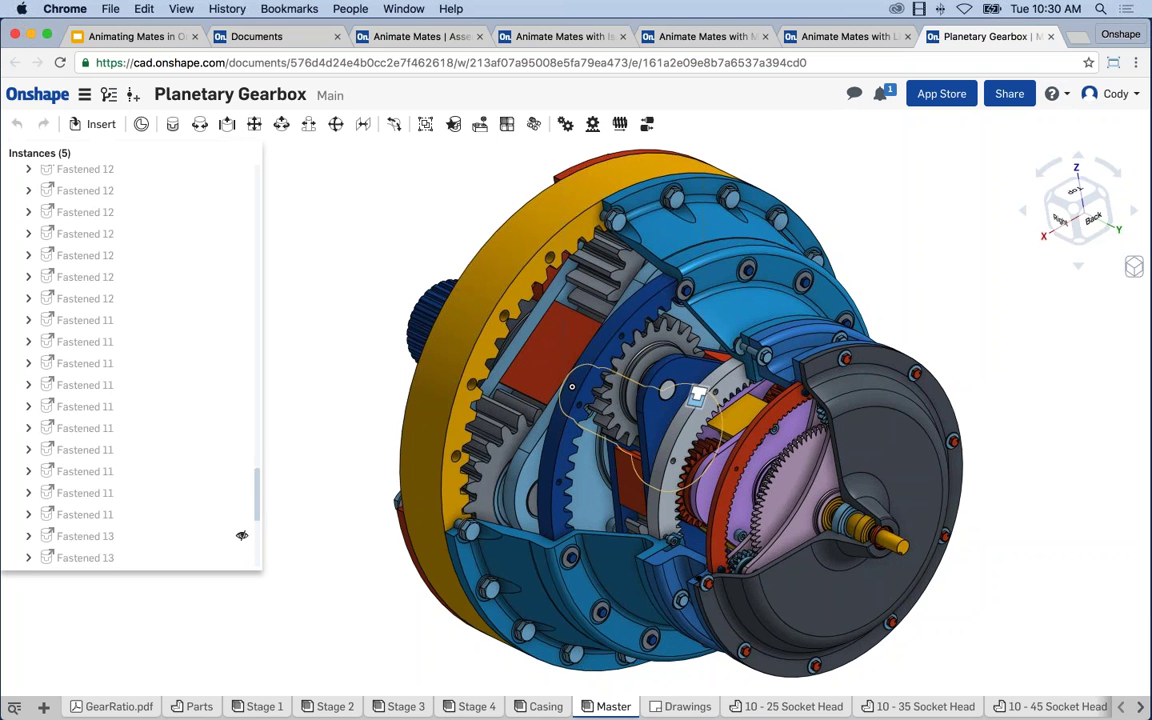
{"action": "scroll", "coordinate": [256, 481], "scroll_direction": "up", "scroll_amount": 2}
{"action": "left_click_drag", "start_coordinate": [256, 468], "coordinate": [159, 363]}
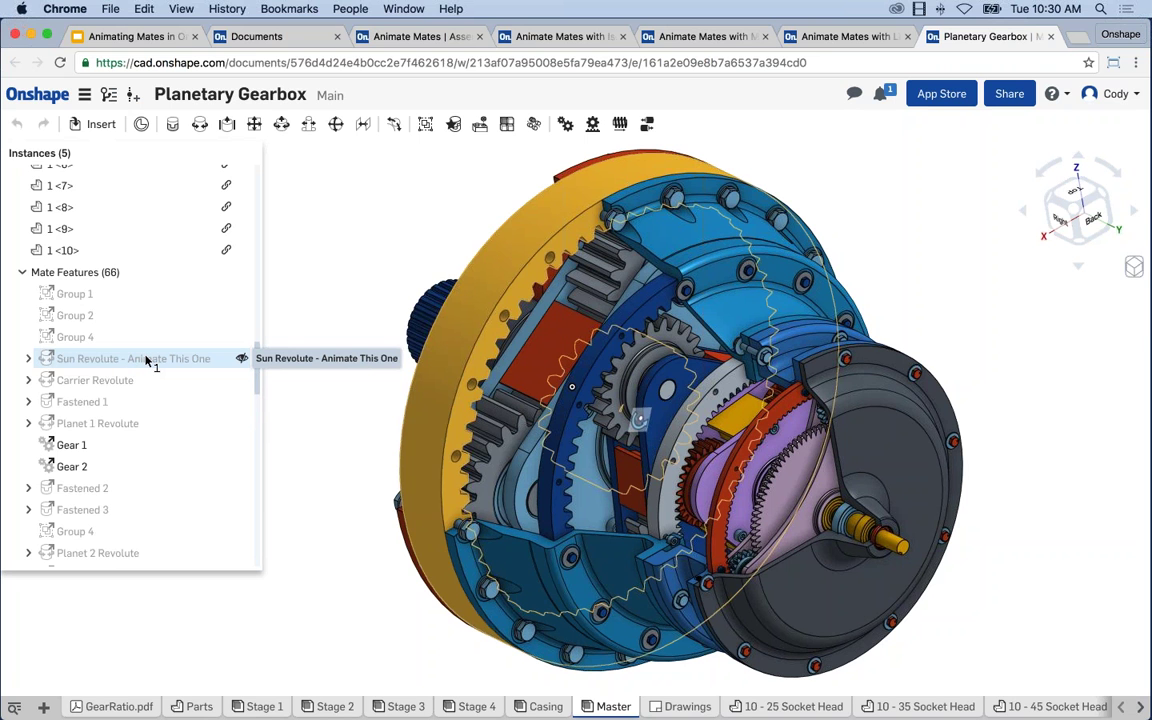
{"action": "left_click", "coordinate": [147, 360]}
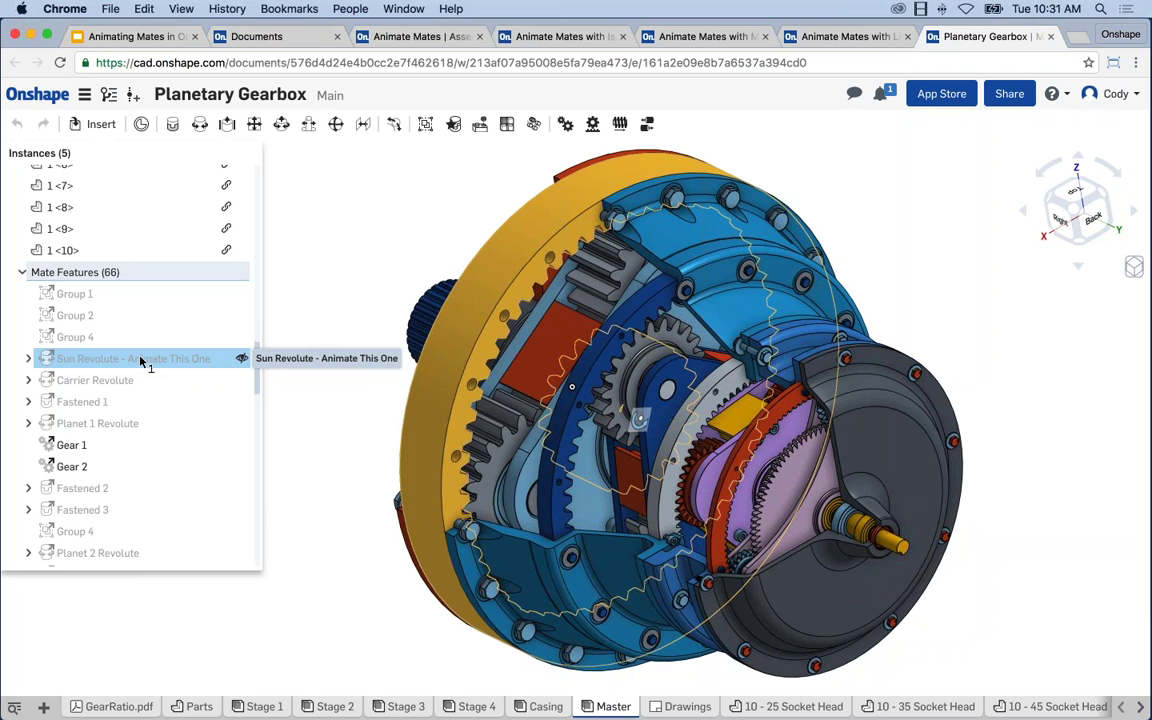
Step: Animate the Sun Revolute - Animate This One mate with an end value of 3600 deg, play the gearbox motion, and stop it
{"action": "right_click", "coordinate": [148, 363]}
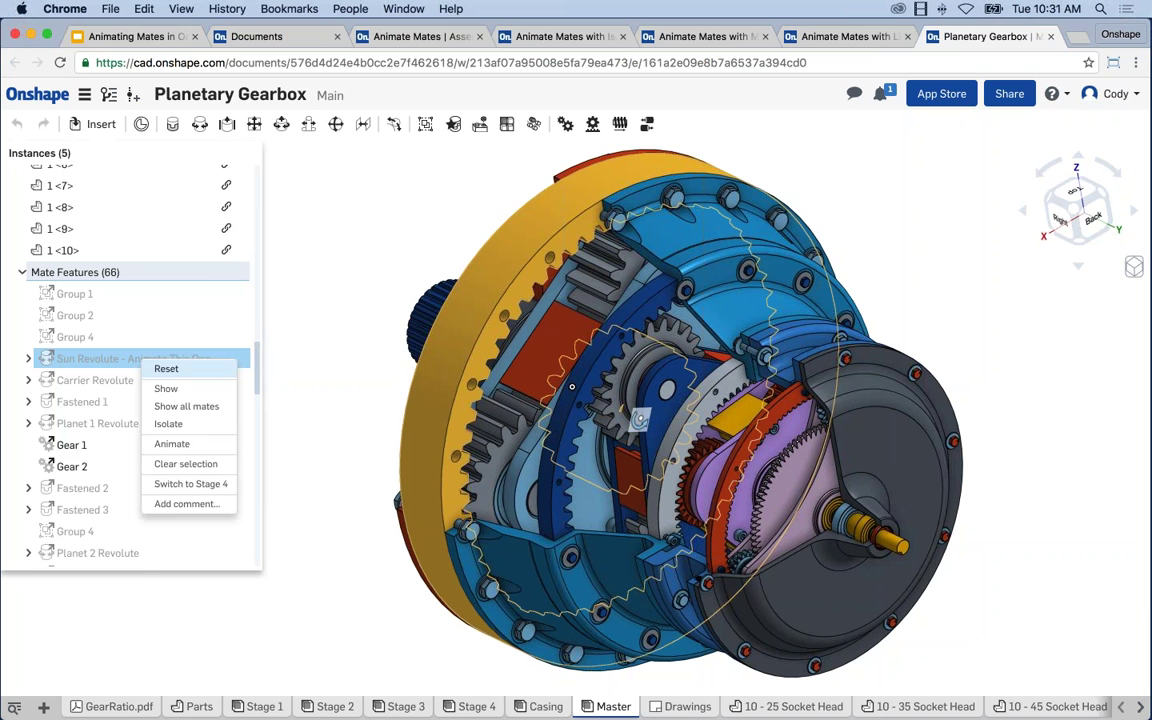
{"action": "left_click", "coordinate": [171, 443]}
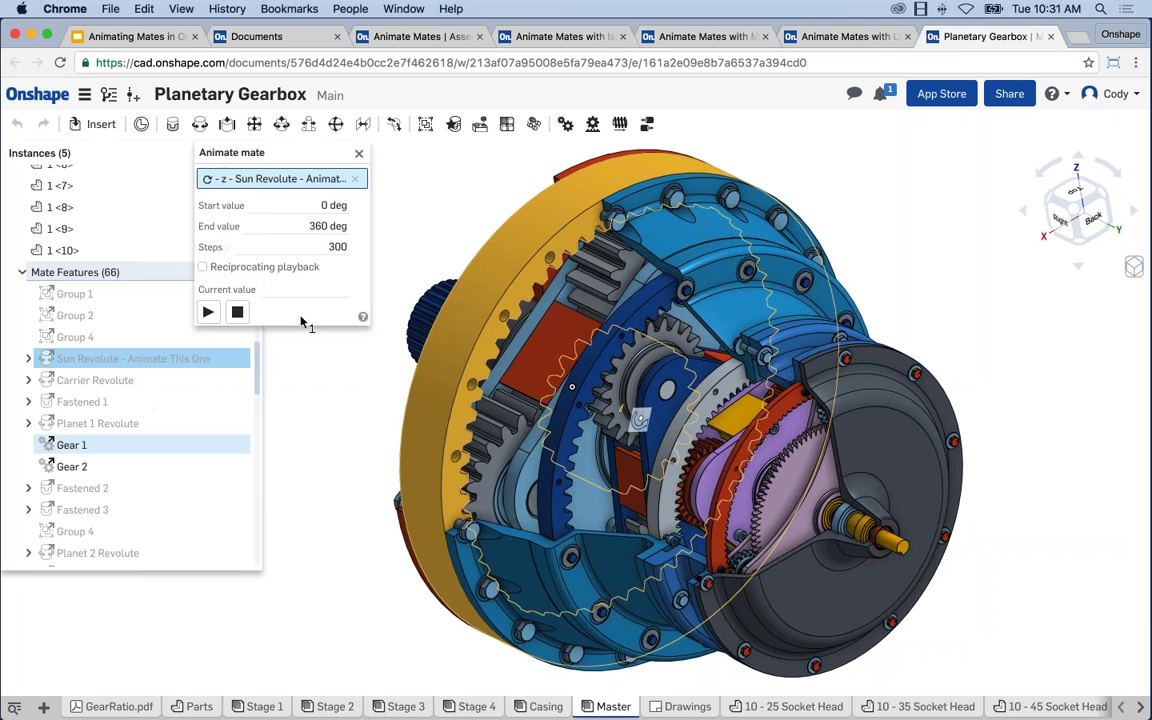
{"action": "left_click", "coordinate": [325, 228]}
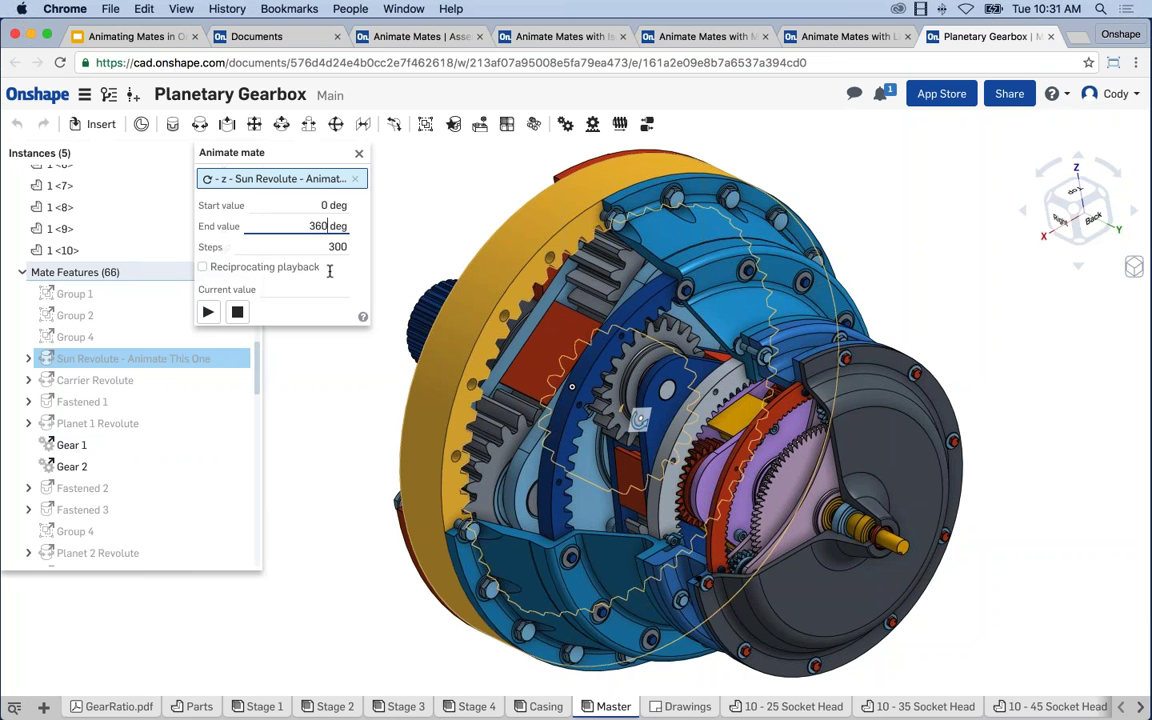
{"action": "type", "text": "0"}
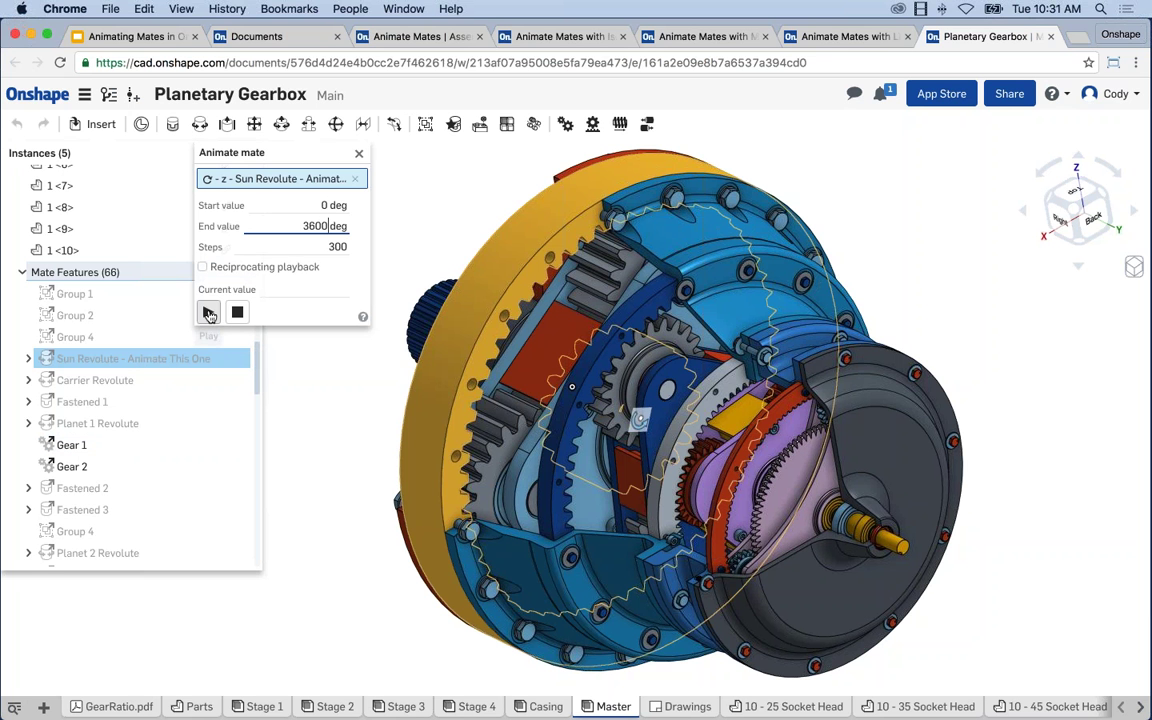
{"action": "left_click", "coordinate": [209, 313]}
{"action": "left_click", "coordinate": [209, 313]}
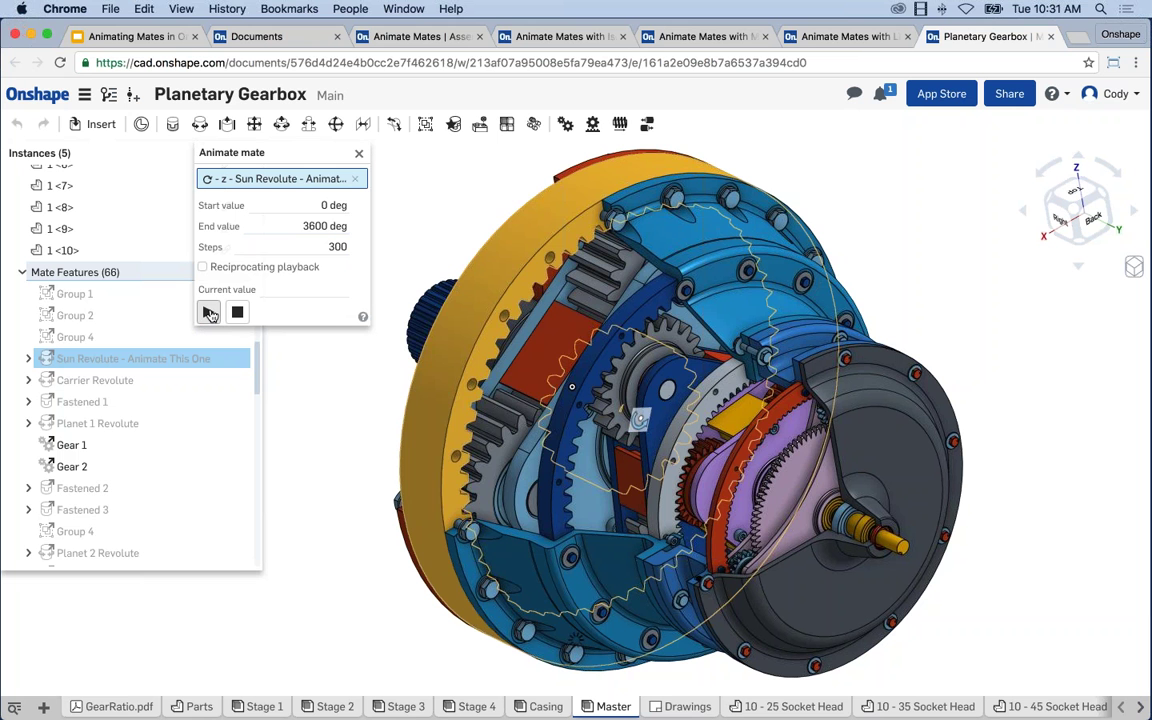
{"action": "left_click", "coordinate": [209, 313]}
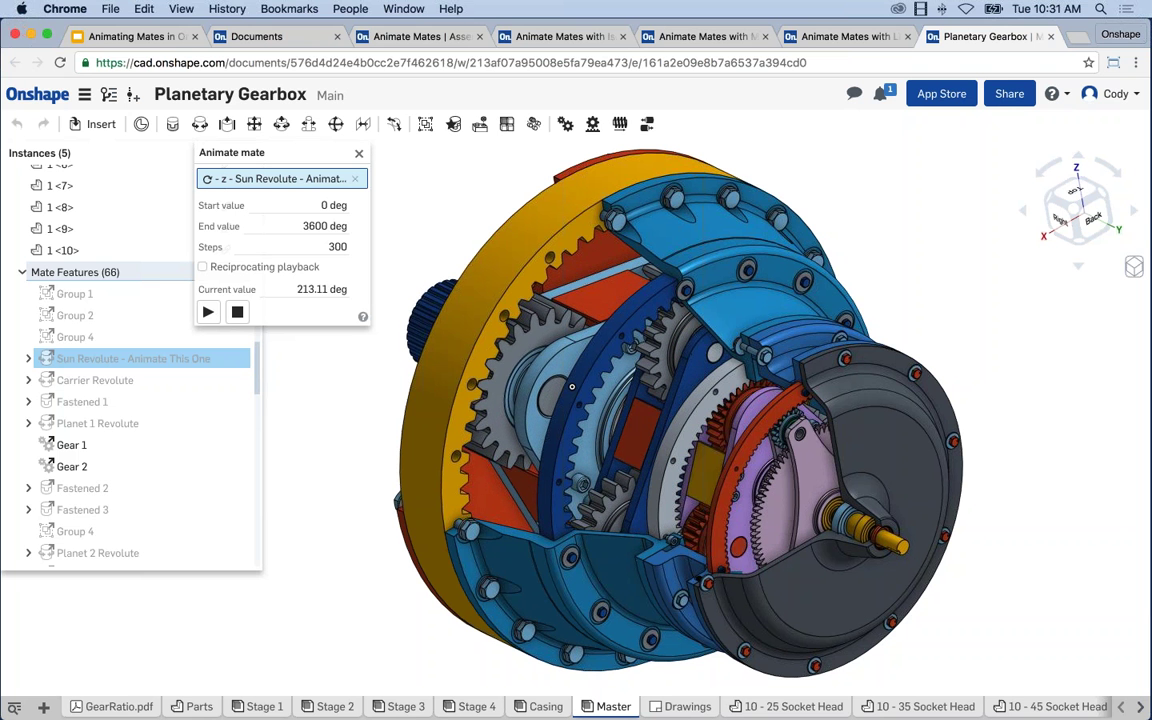
{"action": "left_click", "coordinate": [237, 313]}
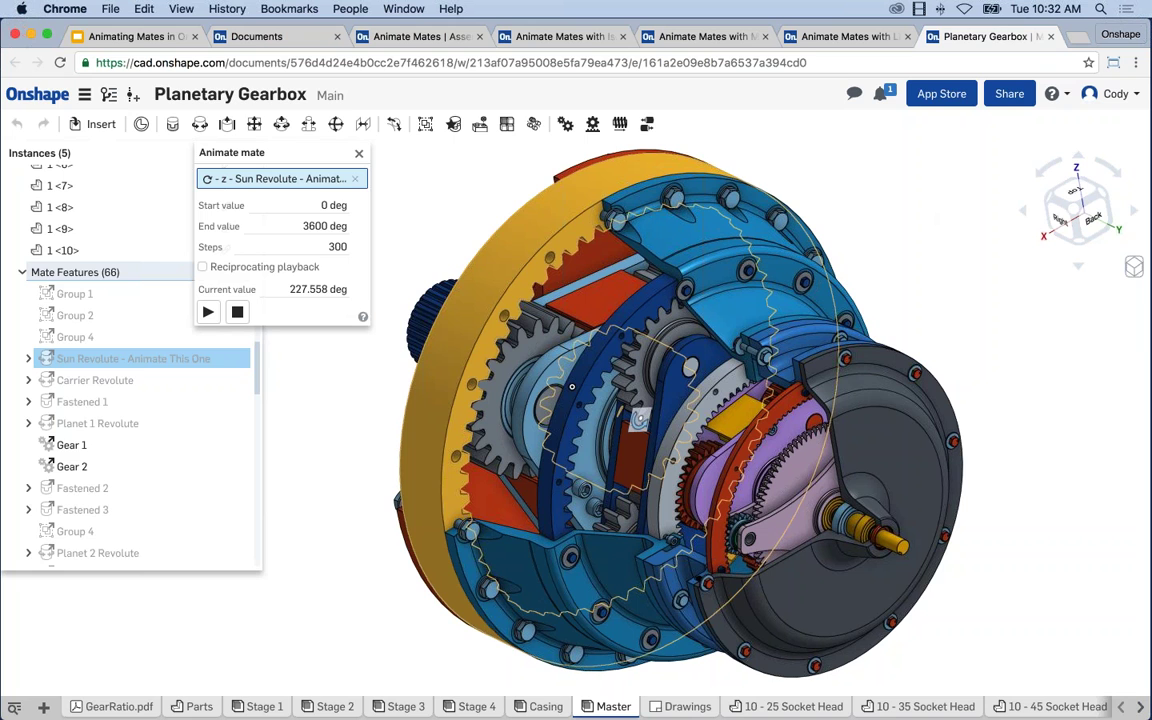
Step: Switch to the Animating Mates in Onshape presentation in Google Slides and show the closing slide, "Create something awesome!"
{"action": "left_click", "coordinate": [130, 36]}
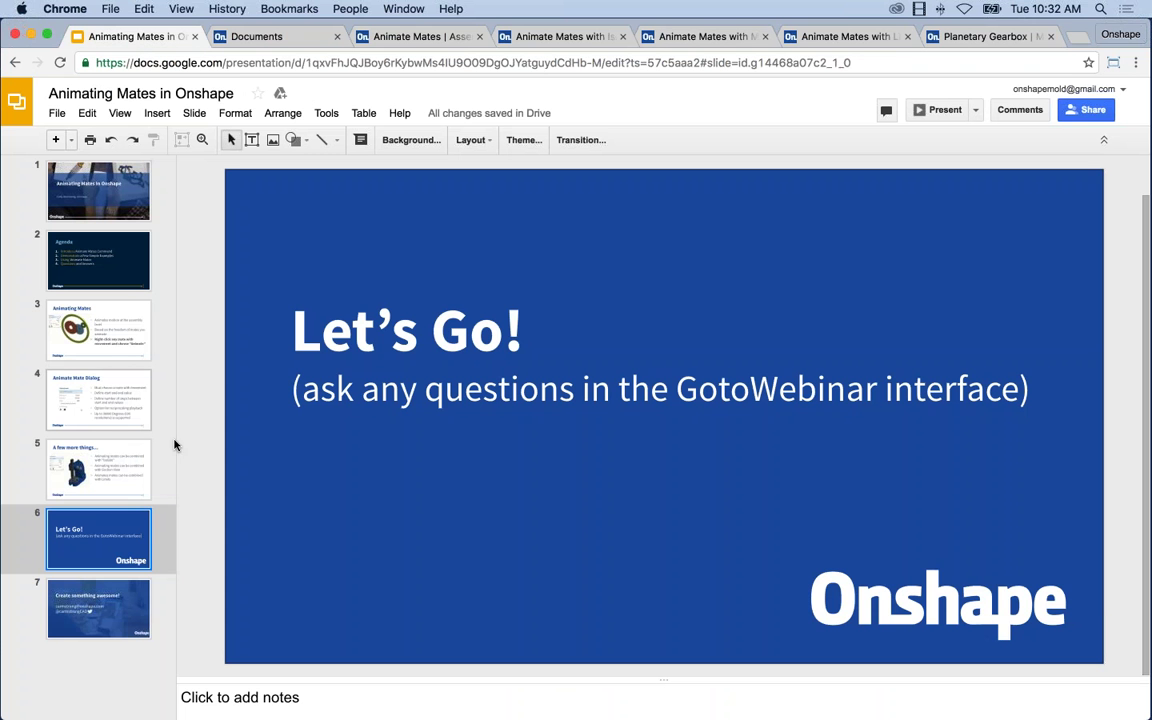
{"action": "left_click", "coordinate": [94, 598]}
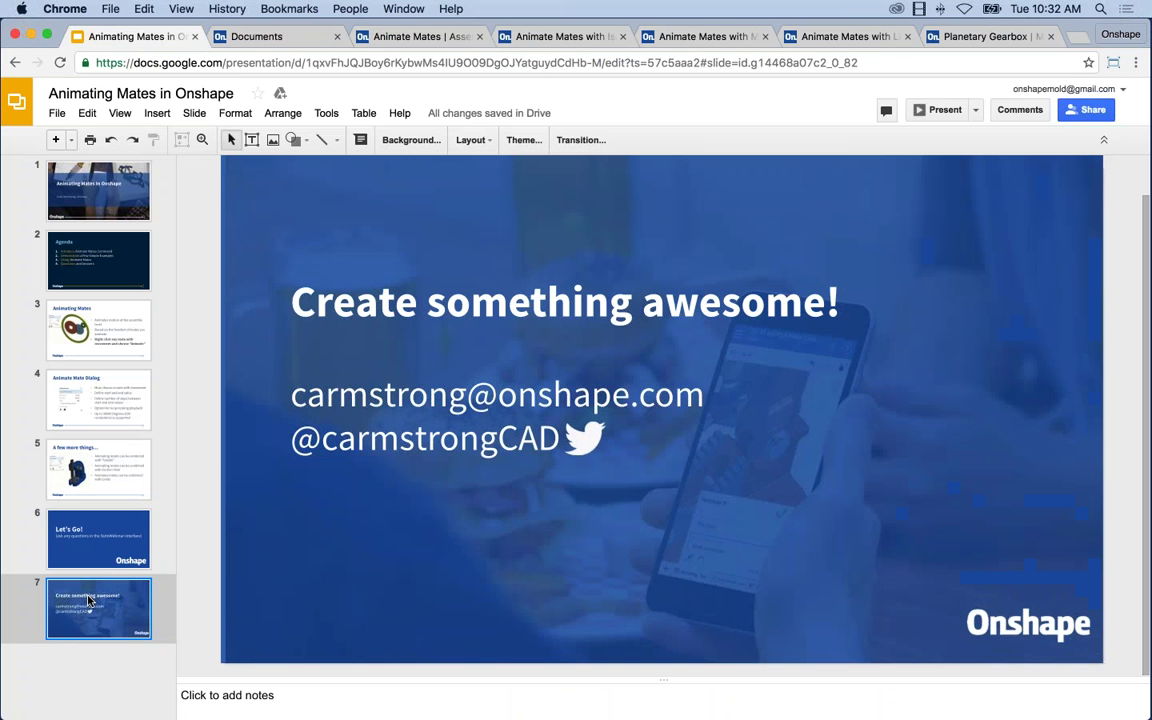